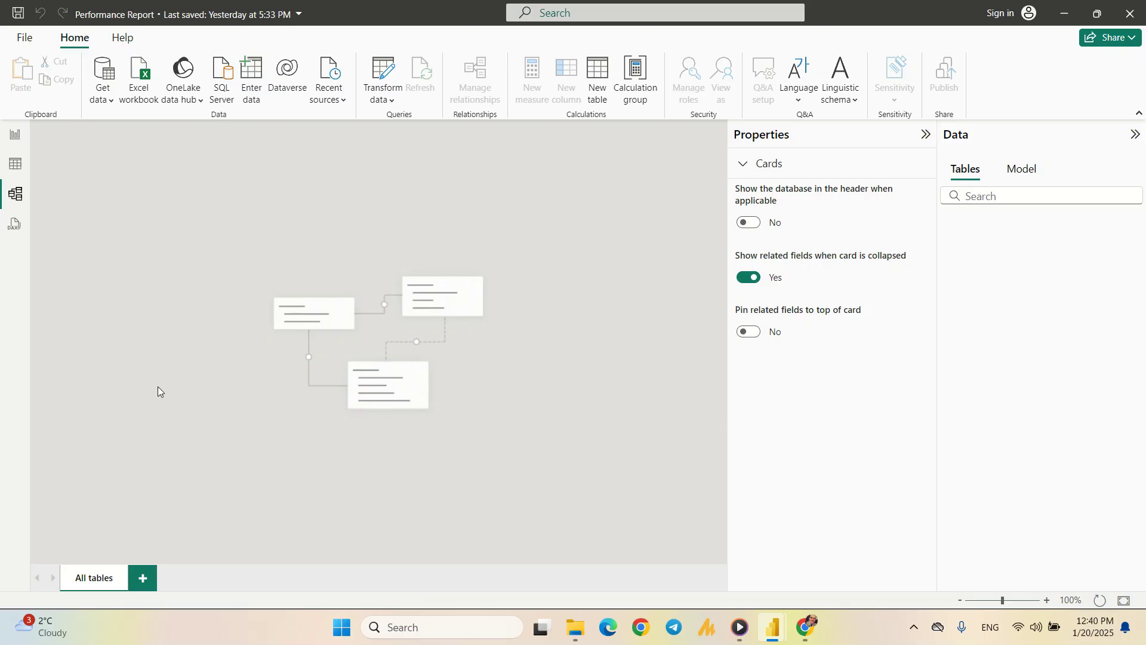
Collapse the Properties pane and check the report's HOME page before returning to the model view
{"action": "left_click", "coordinate": [925, 135]}
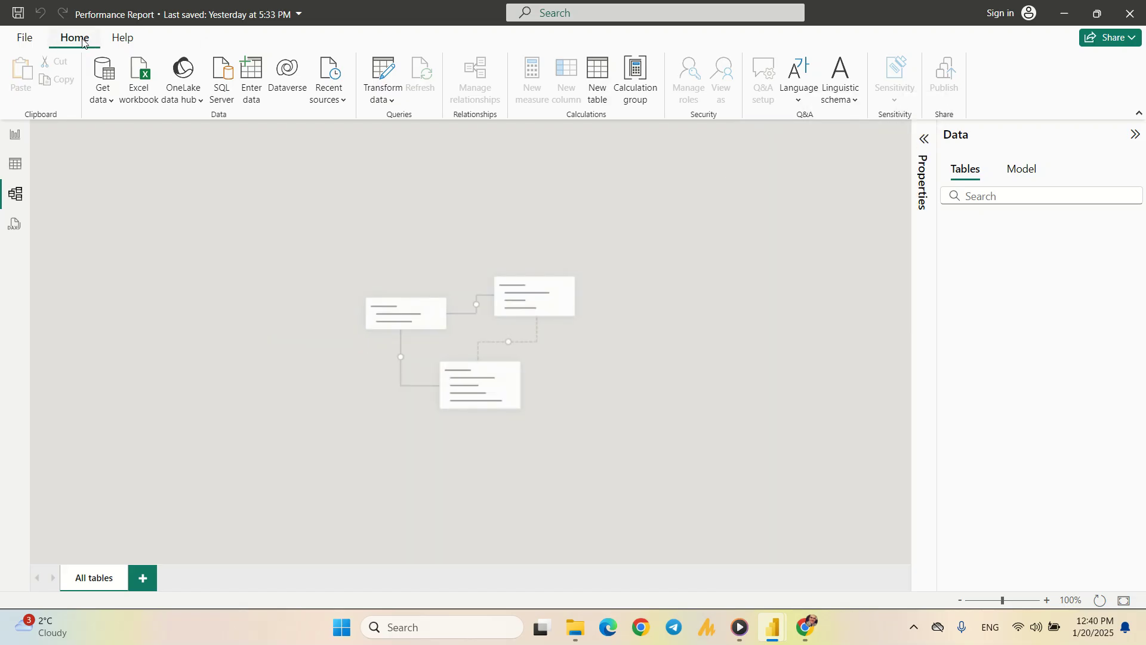
{"action": "left_click", "coordinate": [17, 136]}
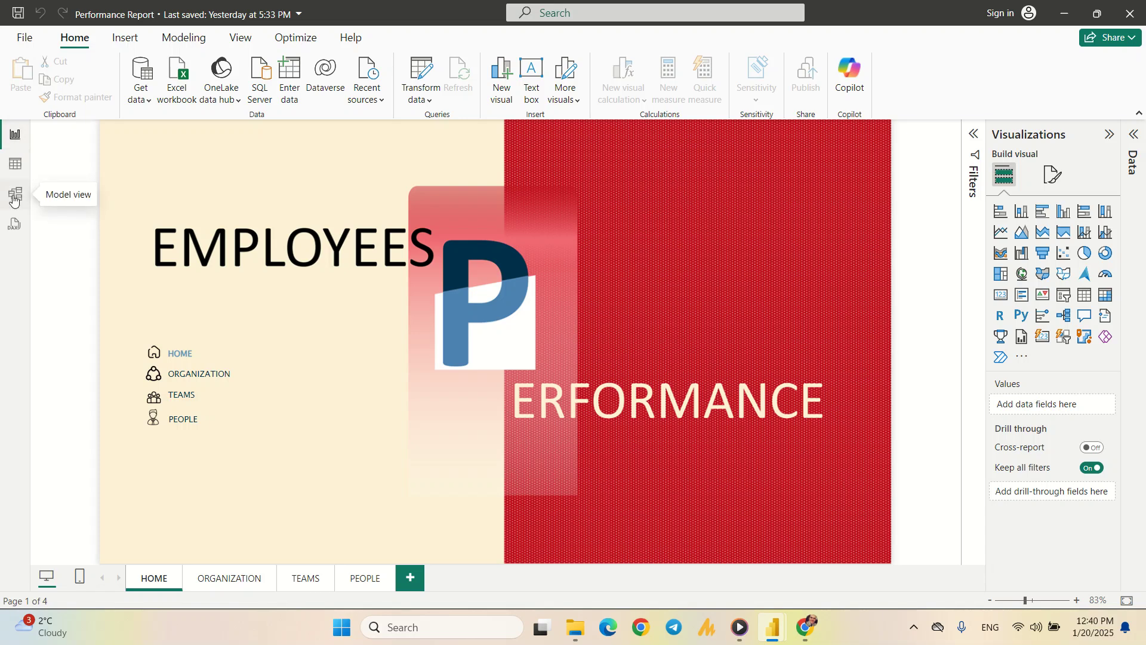
{"action": "left_click", "coordinate": [14, 196]}
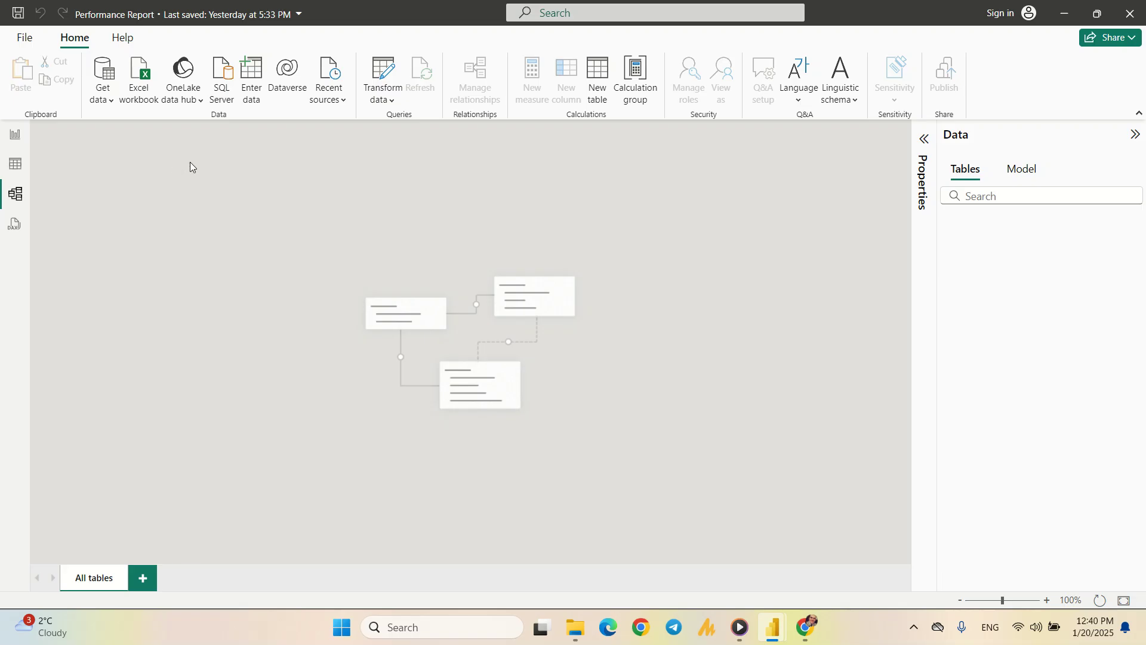
Start a Text/CSV import and browse from the Desktop's my practice-pbi folder to the Performance Management Data folder
{"action": "left_click", "coordinate": [112, 103]}
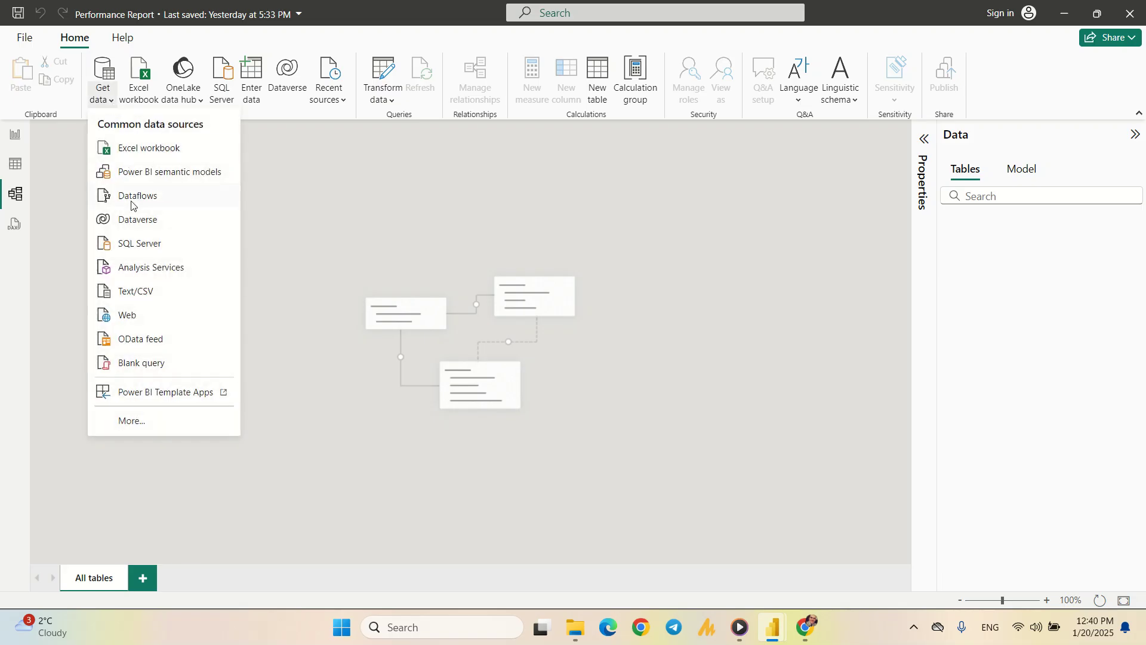
{"action": "left_click", "coordinate": [143, 293]}
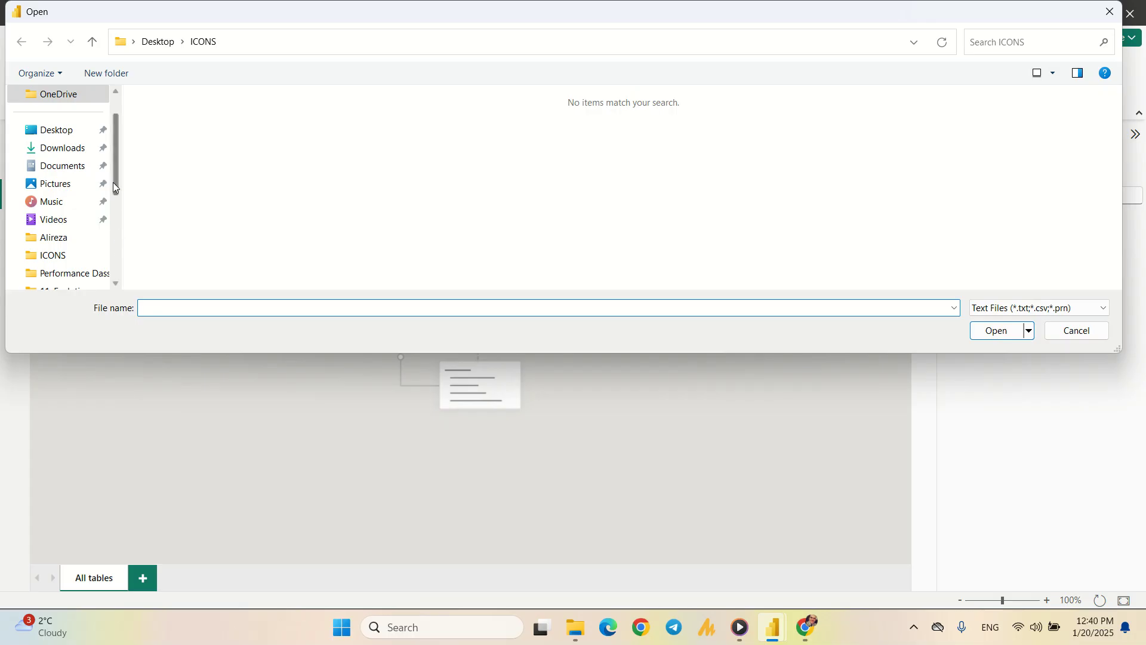
{"action": "scroll", "coordinate": [60, 222], "scroll_direction": "down", "scroll_amount": 1}
{"action": "scroll", "coordinate": [62, 223], "scroll_direction": "up", "scroll_amount": 2}
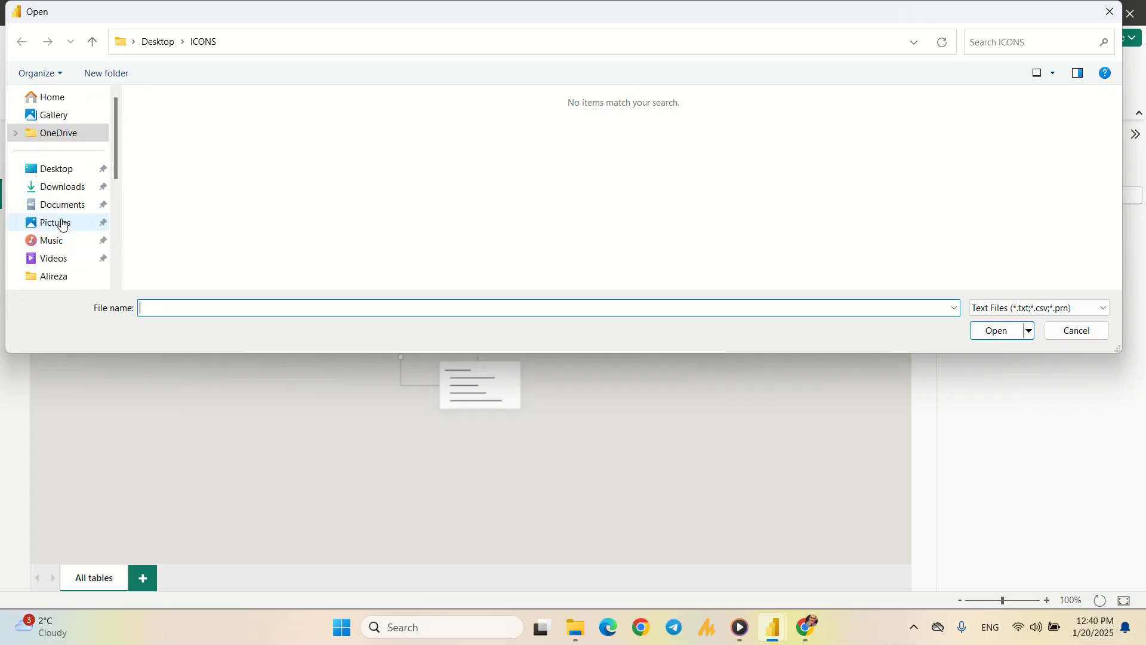
{"action": "left_click", "coordinate": [65, 171]}
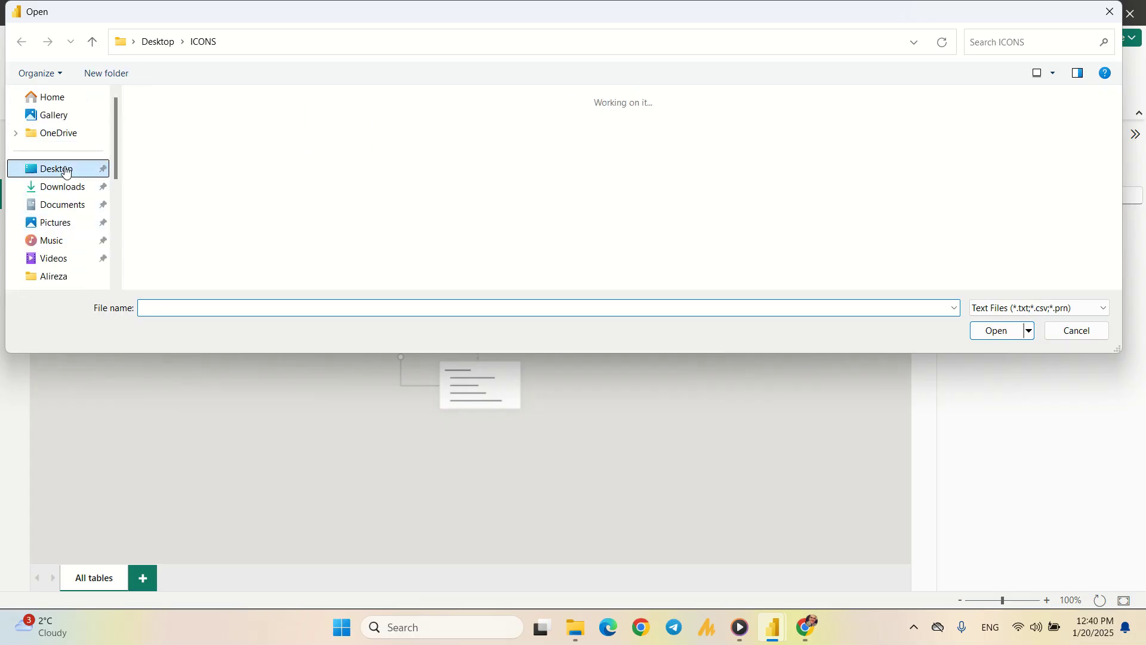
{"action": "double_click", "coordinate": [255, 149]}
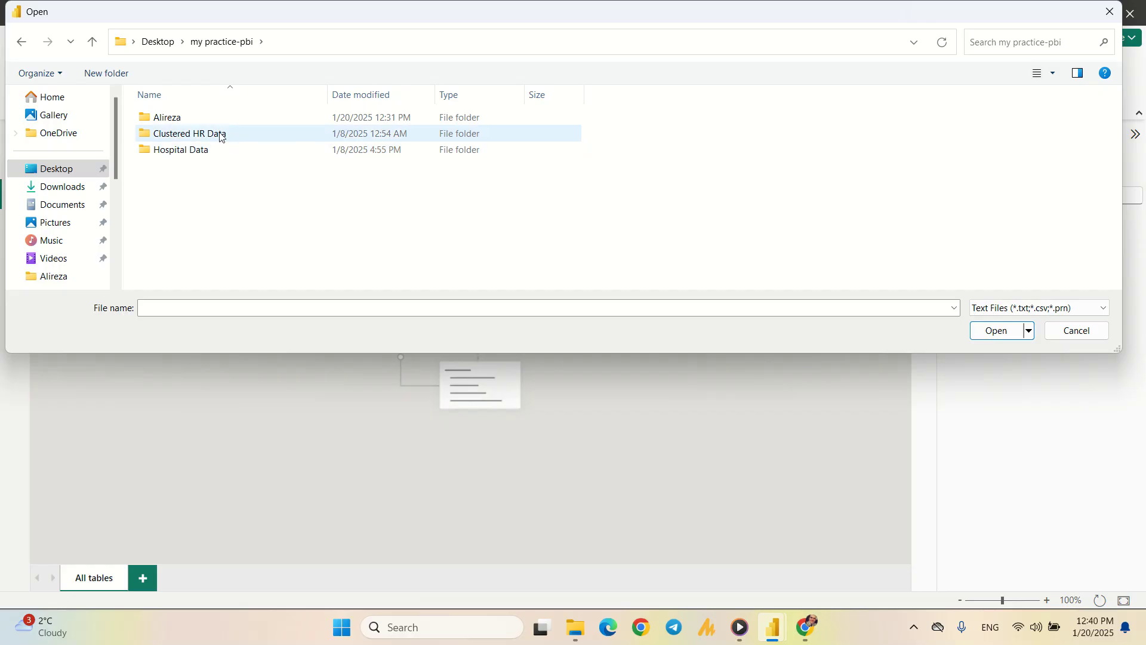
{"action": "double_click", "coordinate": [200, 119]}
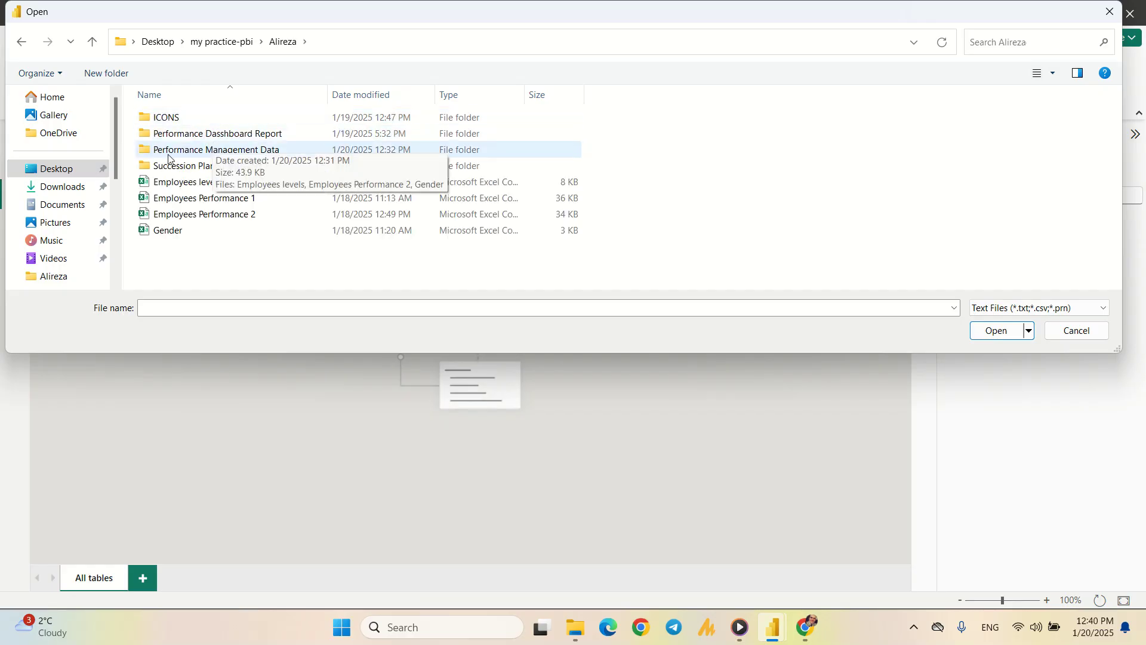
{"action": "double_click", "coordinate": [199, 150]}
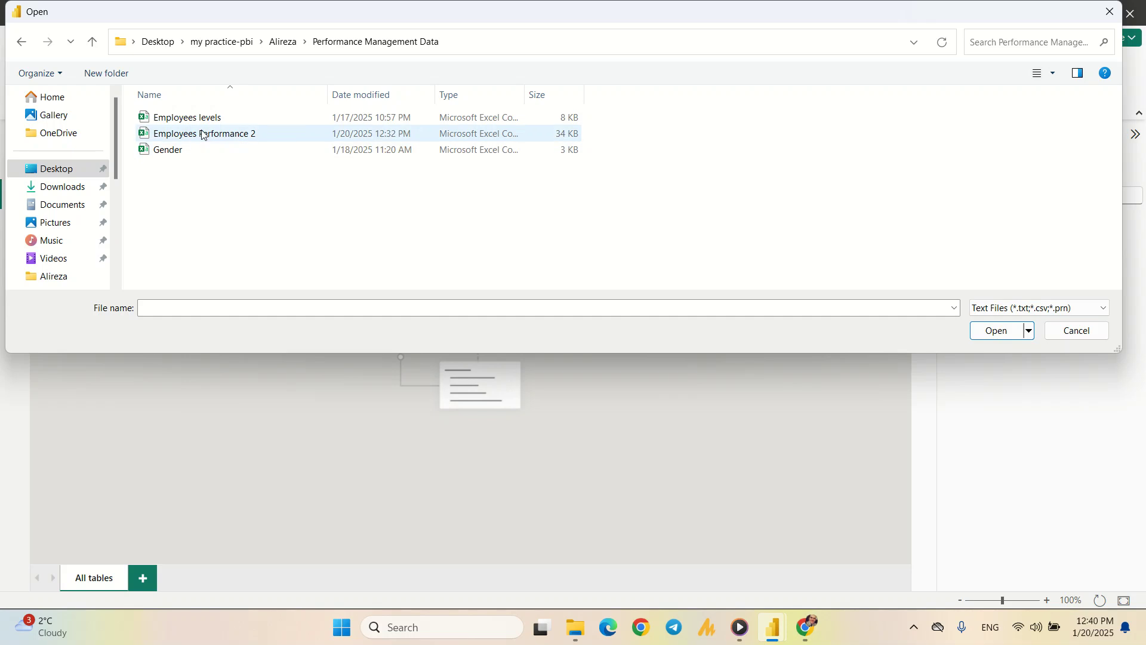
Choose the Employees Performance 2 CSV file and open its data in Power Query for transformation
{"action": "left_click", "coordinate": [201, 136]}
{"action": "double_click", "coordinate": [201, 136]}
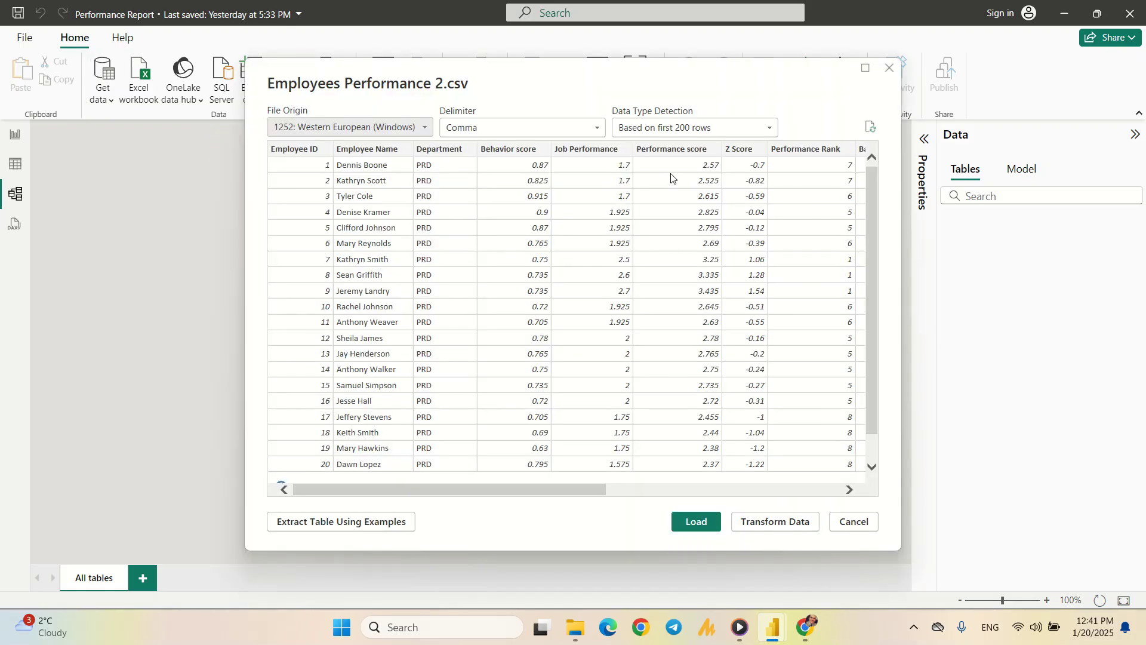
{"action": "left_click", "coordinate": [768, 522]}
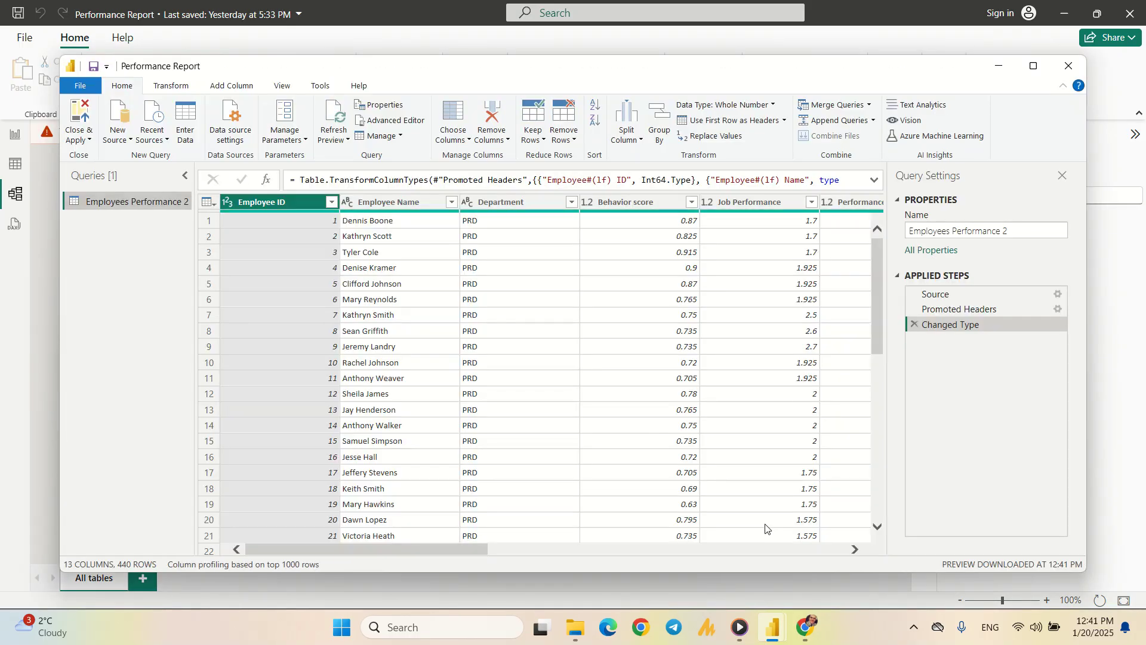
Turn on Column distribution in the data preview, leaving Column profile off
{"action": "left_click", "coordinate": [283, 87]}
{"action": "left_click", "coordinate": [245, 124]}
{"action": "left_click", "coordinate": [246, 122]}
{"action": "left_click", "coordinate": [247, 106]}
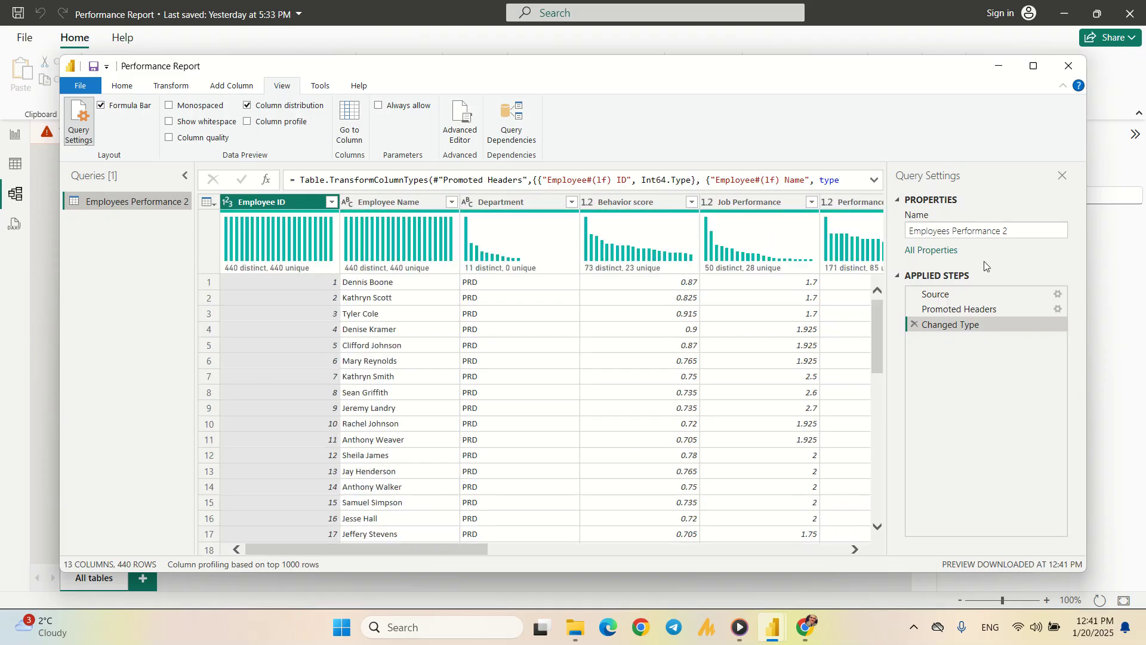
Examine the data type options for the Employee ID column and the distribution of the Employee Name column
{"action": "left_click_drag", "start_coordinate": [374, 554], "coordinate": [342, 549]}
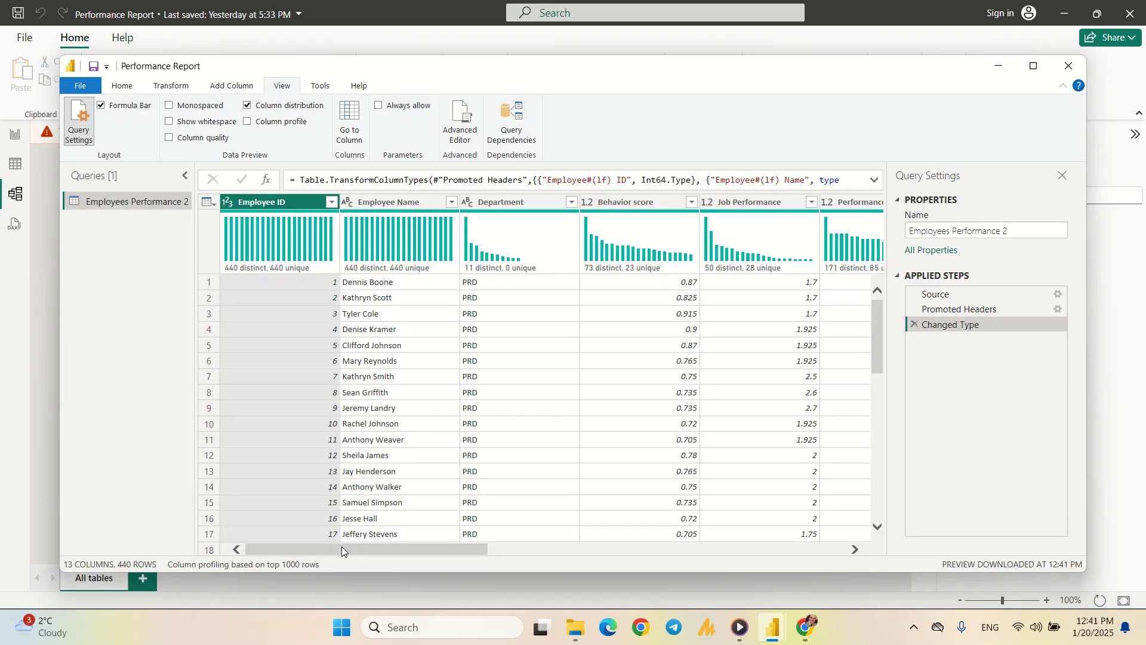
{"action": "left_click", "coordinate": [225, 204]}
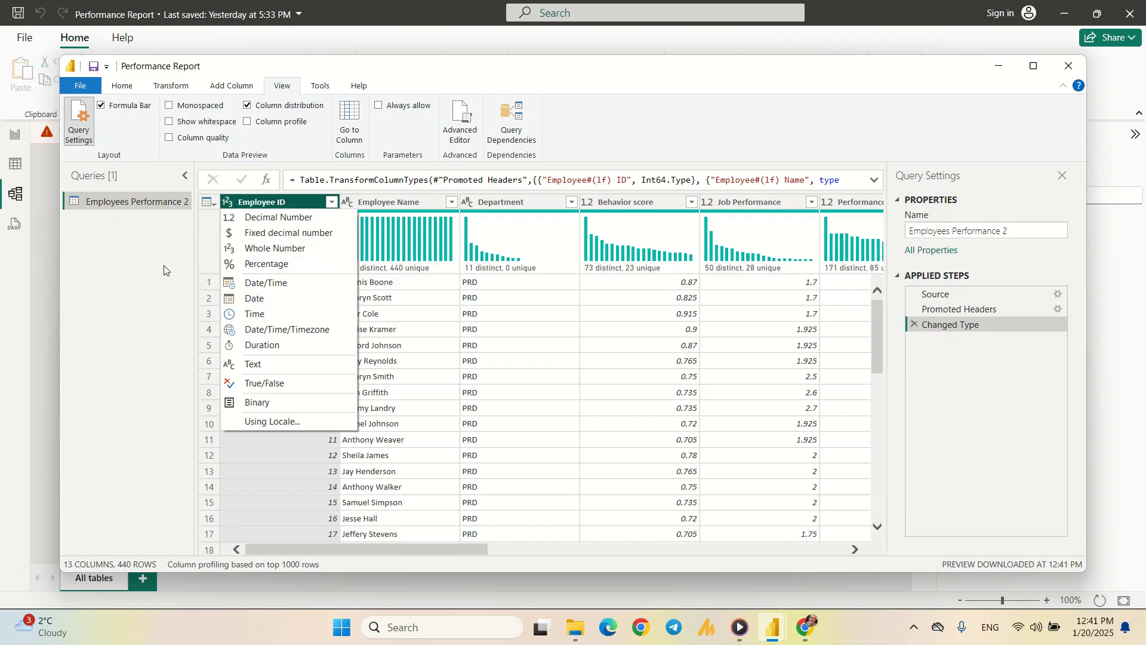
{"action": "left_click", "coordinate": [145, 270]}
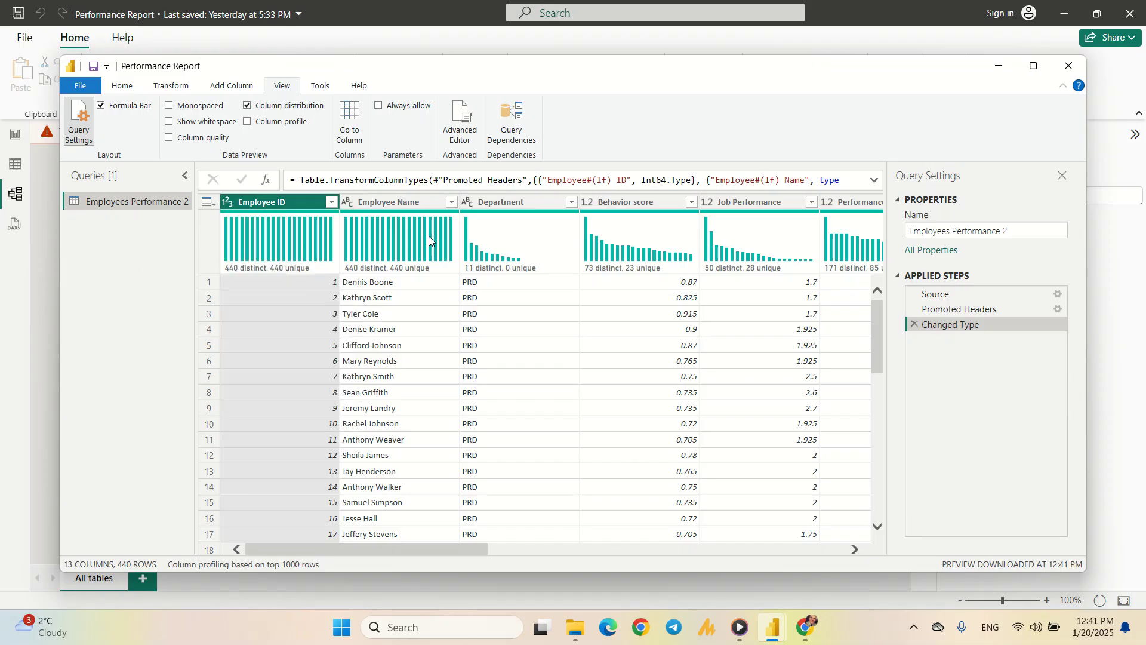
{"action": "mouse_move", "coordinate": [441, 225]}
Rename the Behavior score column to "Behavior Performance Rate"
{"action": "left_click_drag", "start_coordinate": [457, 558], "coordinate": [569, 561]}
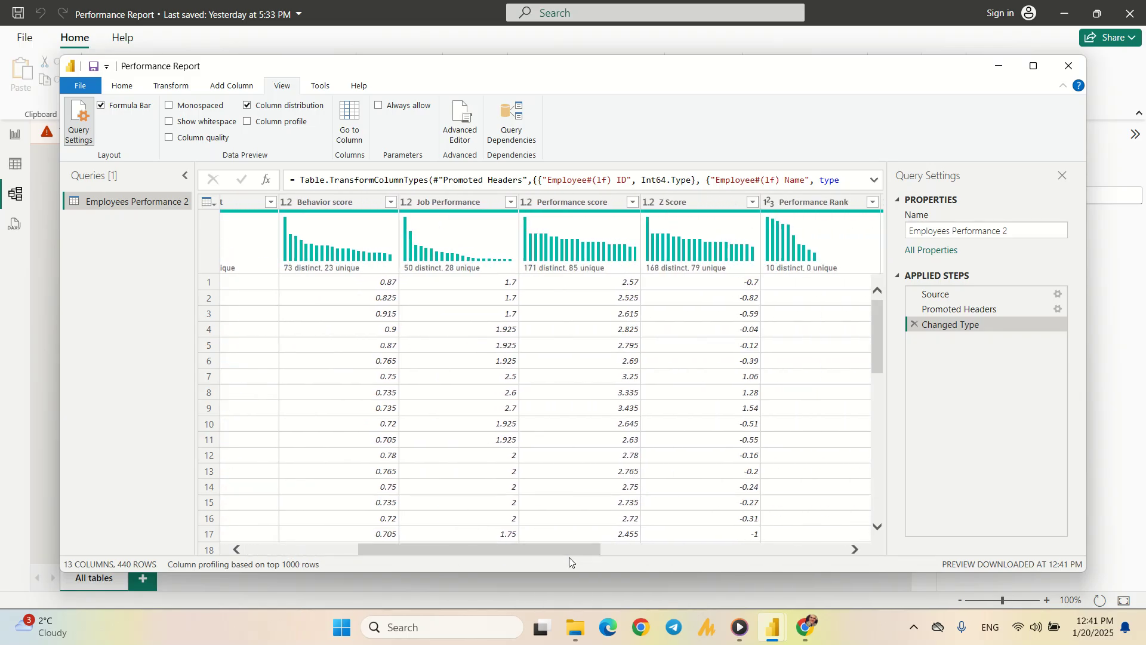
{"action": "double_click", "coordinate": [310, 202]}
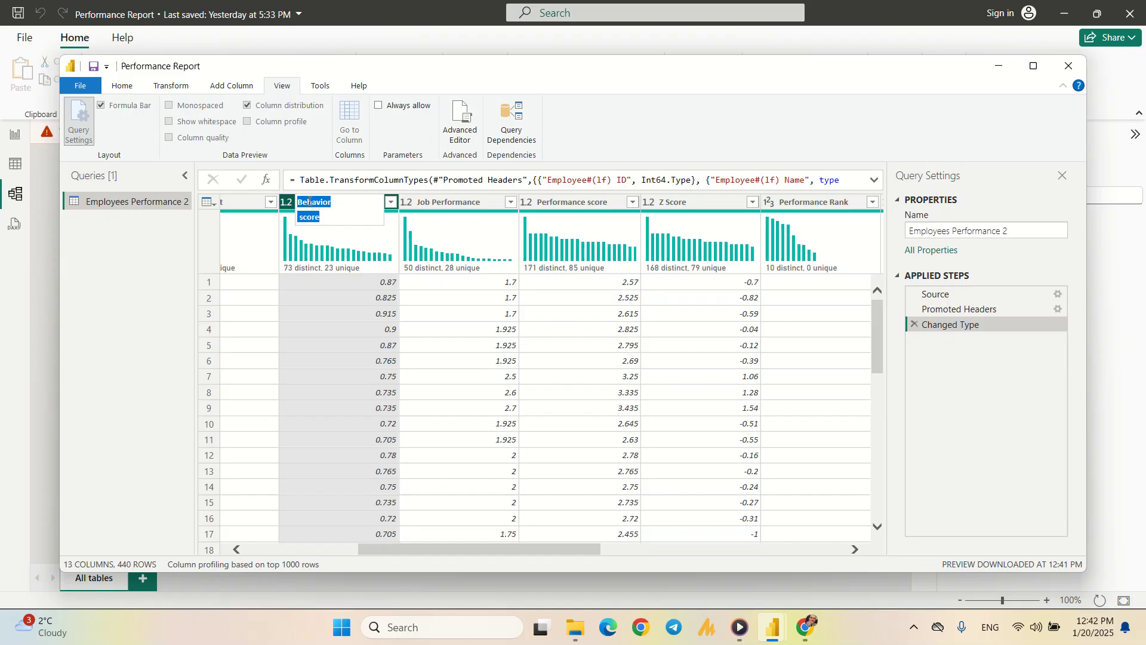
{"action": "key", "text": "BackSpace"}
{"action": "type", "text": "Behavior"}
{"action": "type", "text": "r"}
{"action": "key", "text": "BackSpace"}
{"action": "key", "text": "BackSpace"}
{"action": "type", "text": "Per"}
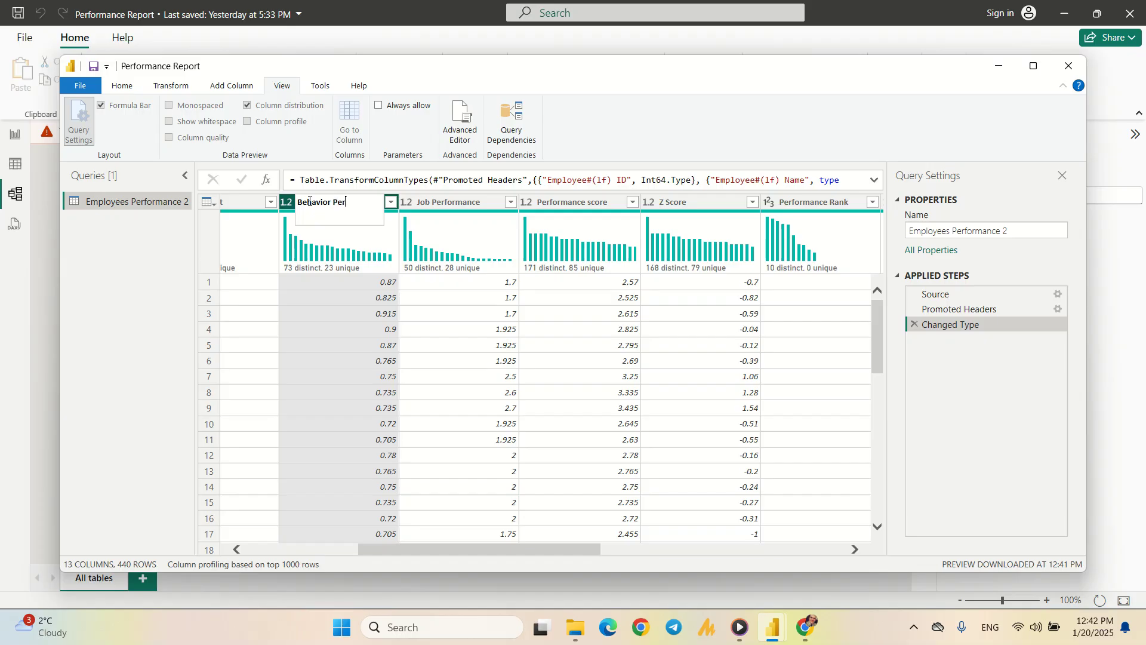
{"action": "type", "text": "formance Rate"}
{"action": "key", "text": "Return"}
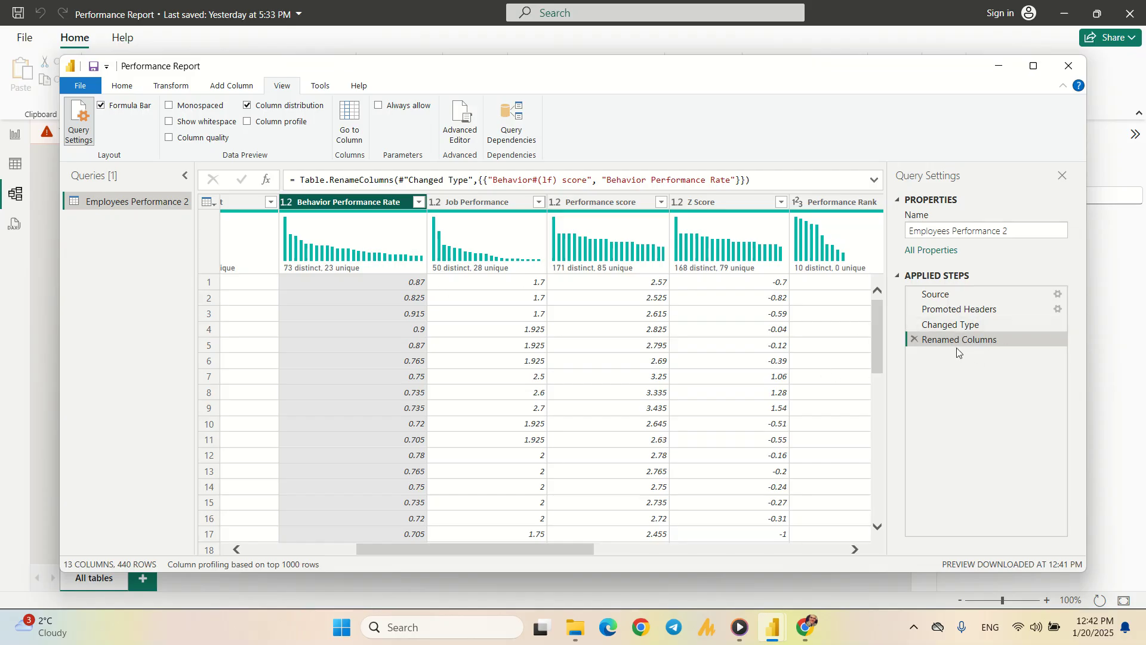
Rename the Job Performance column to "Target_base Rate"
{"action": "left_click", "coordinate": [475, 203]}
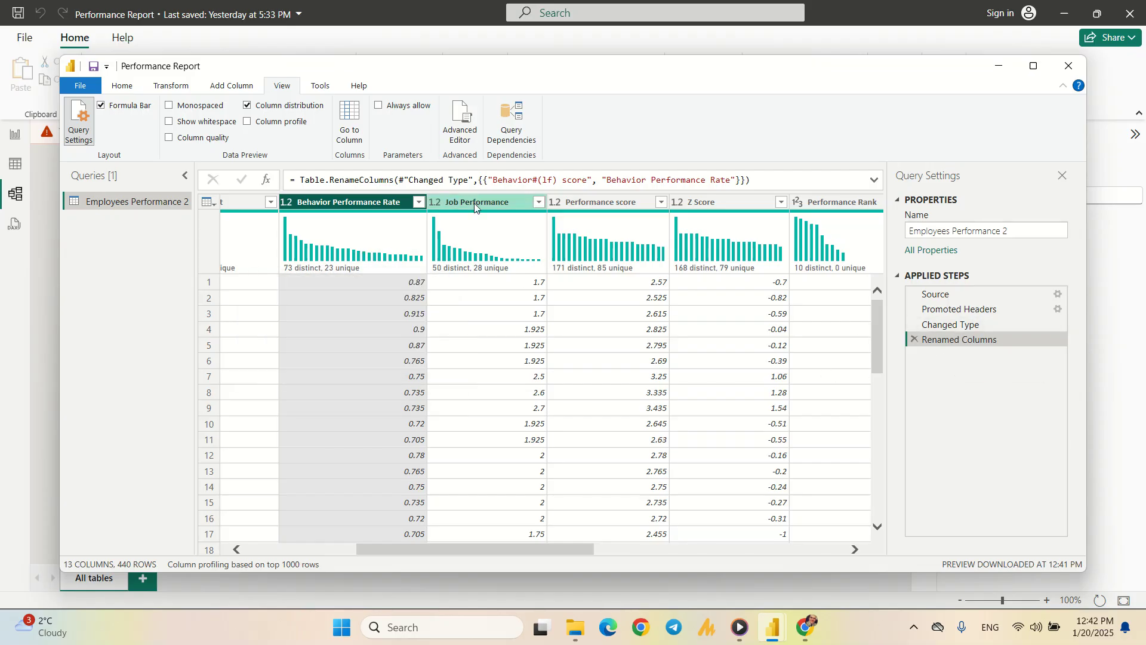
{"action": "double_click", "coordinate": [475, 203]}
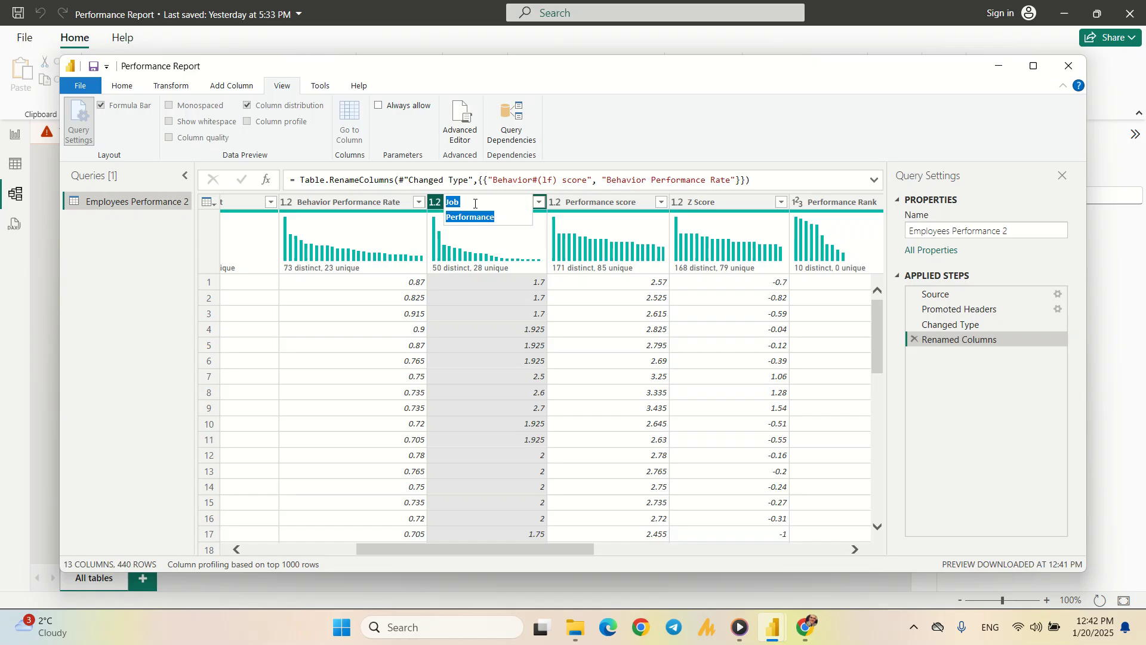
{"action": "type", "text": "T"}
{"action": "type", "text": "arget"}
{"action": "type", "text": "_base"}
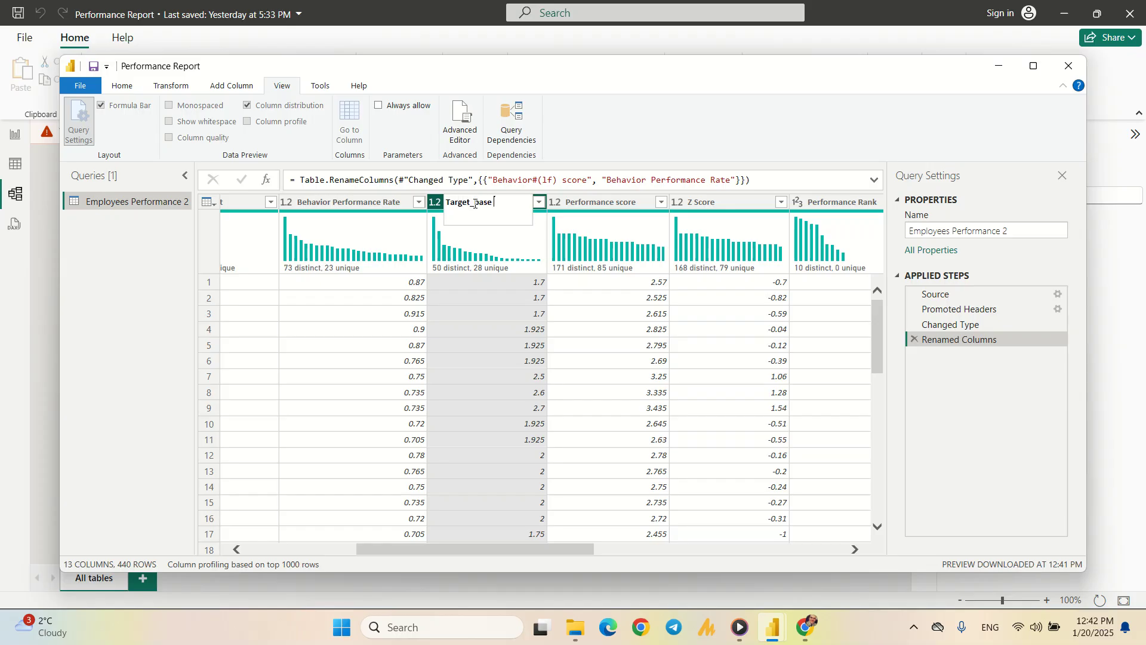
{"action": "type", "text": " Rate"}
{"action": "key", "text": "Return"}
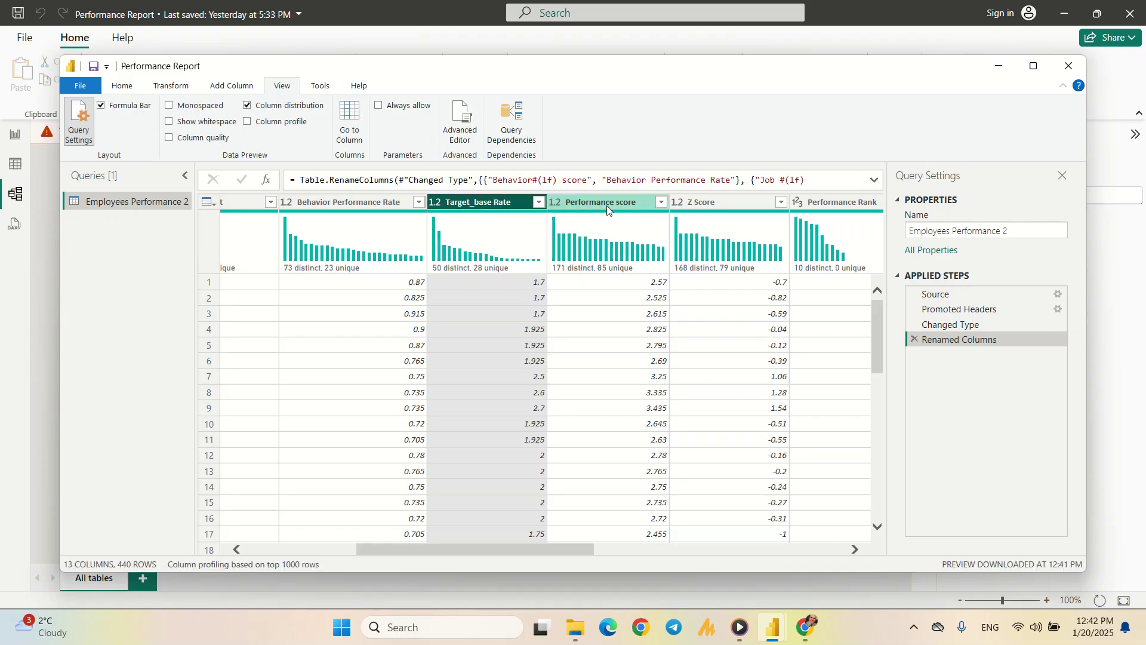
Rename the Performance score column to "Performance Rate"
{"action": "double_click", "coordinate": [607, 202]}
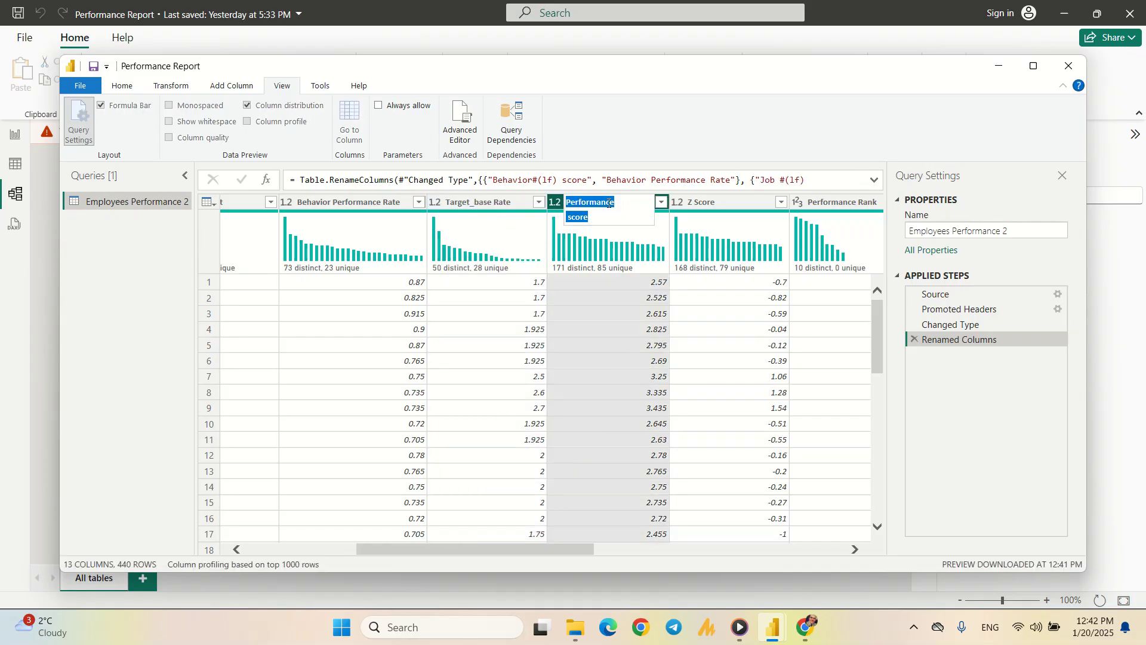
{"action": "double_click", "coordinate": [571, 220]}
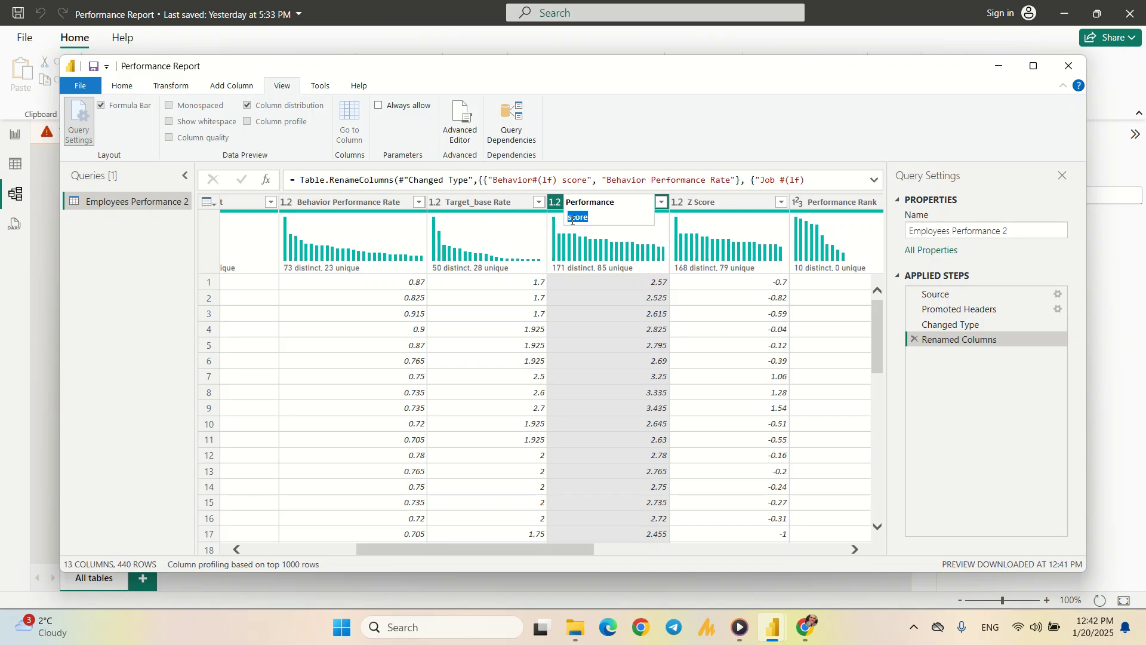
{"action": "type", "text": "Rate"}
{"action": "key", "text": "Return"}
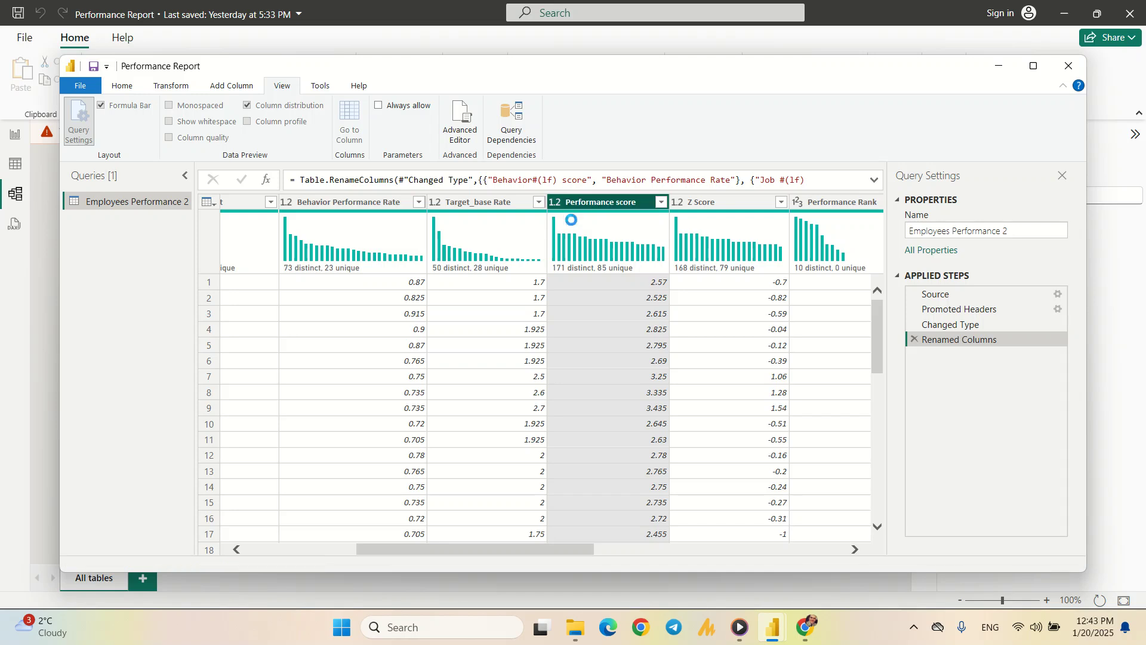
Remove the Z Score column from the Employees Performance 2 query
{"action": "left_click", "coordinate": [734, 203]}
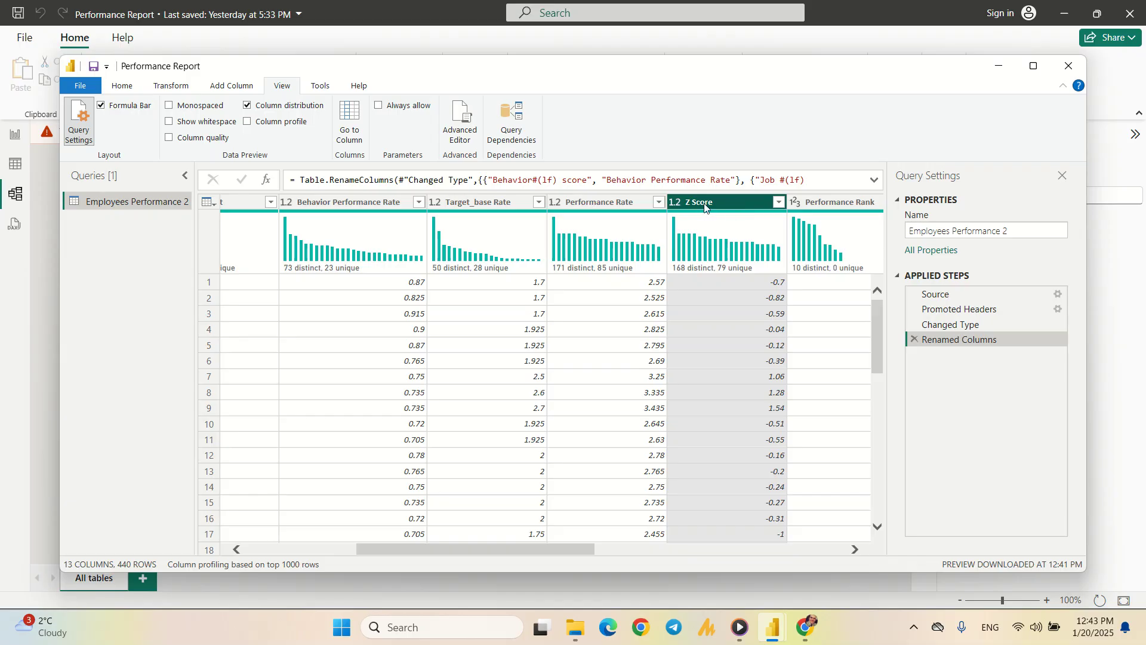
{"action": "left_click", "coordinate": [116, 88]}
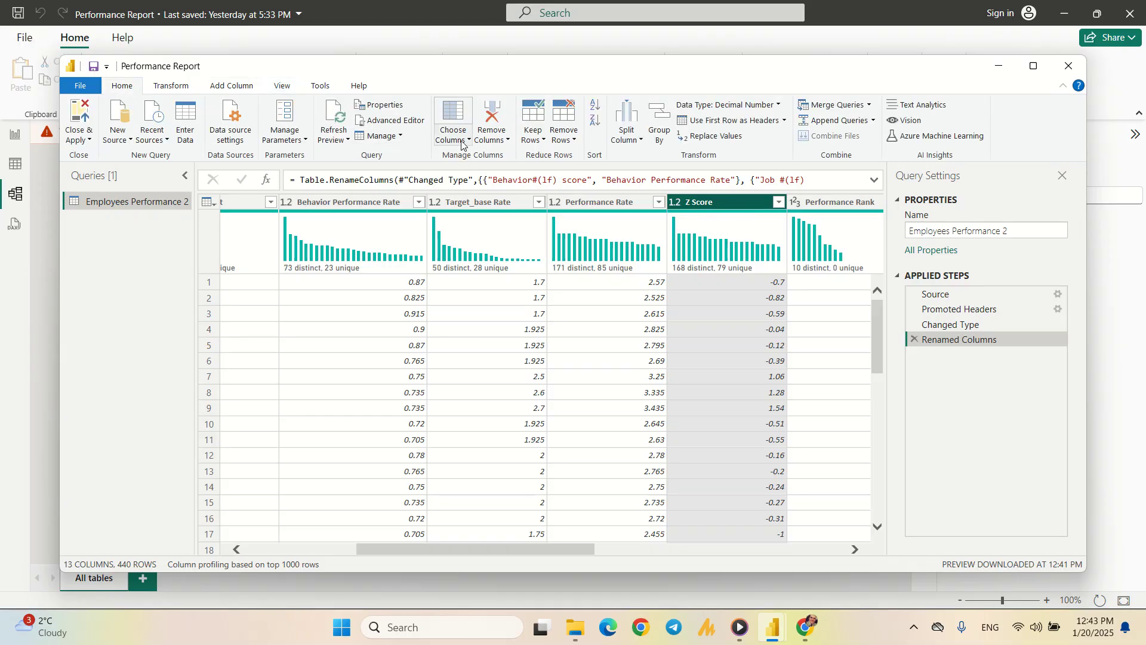
{"action": "right_click", "coordinate": [729, 208]}
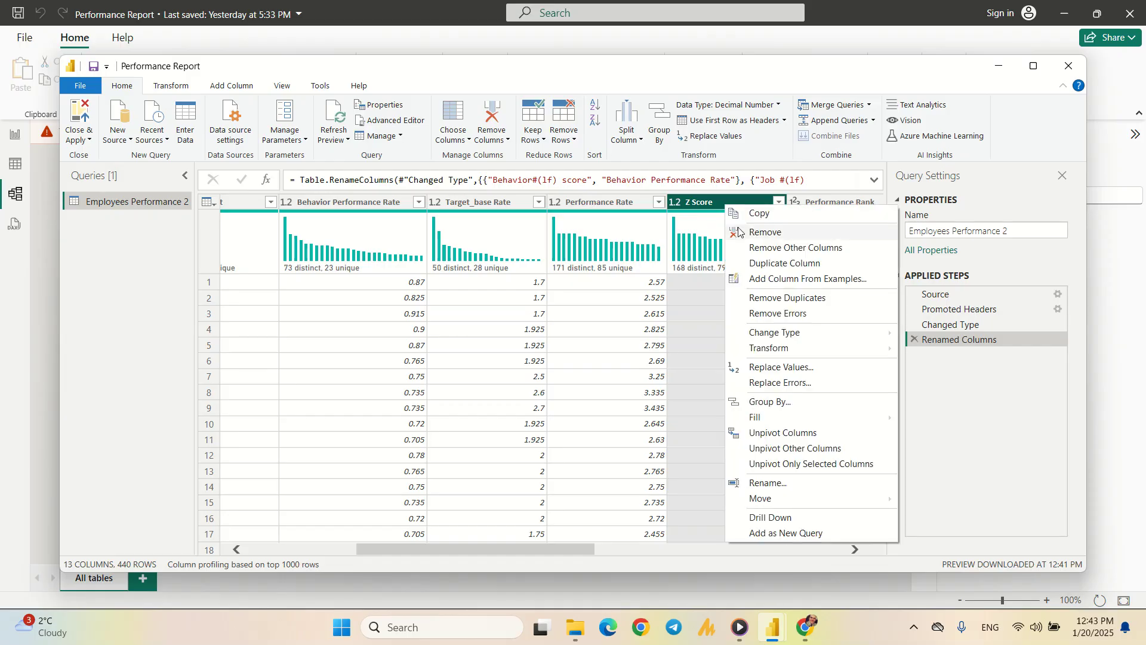
{"action": "left_click", "coordinate": [740, 231]}
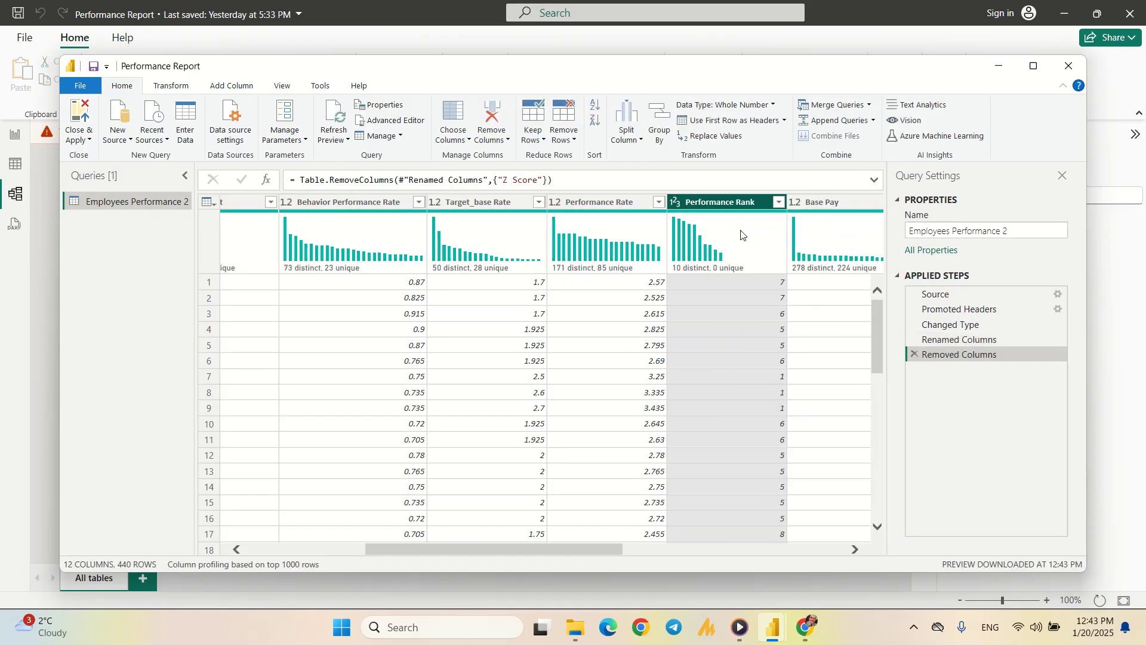
Start a new conditional column in the Employees Performance 2 query and name it "Performance Type"
{"action": "left_click_drag", "start_coordinate": [519, 547], "coordinate": [605, 543]}
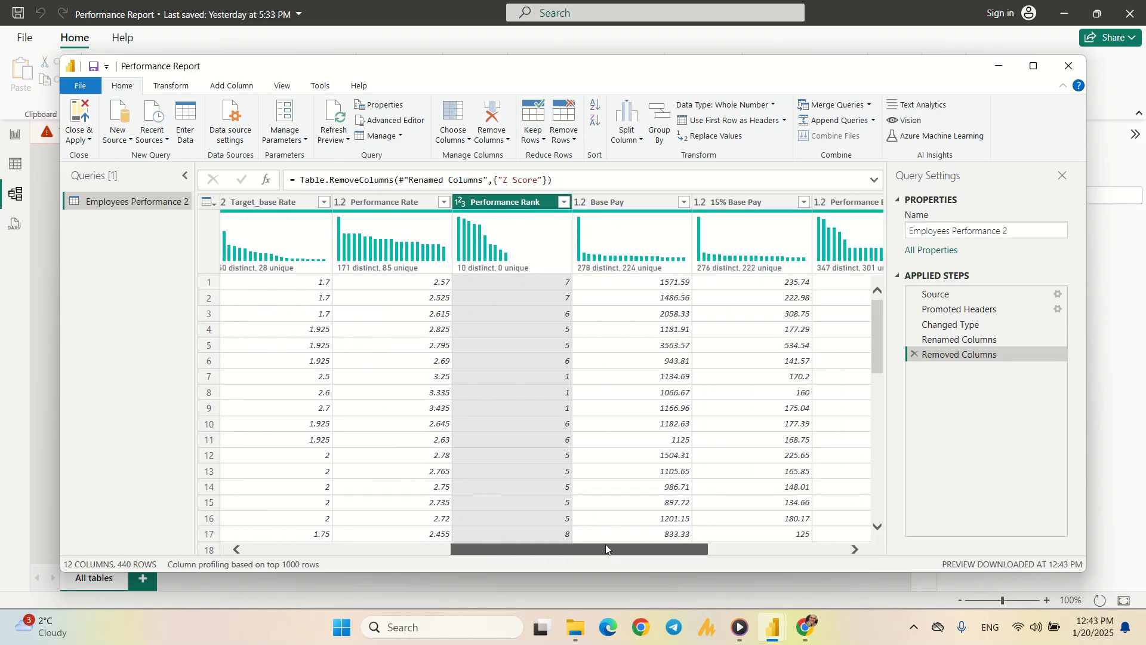
{"action": "left_click_drag", "start_coordinate": [605, 543], "coordinate": [668, 543]}
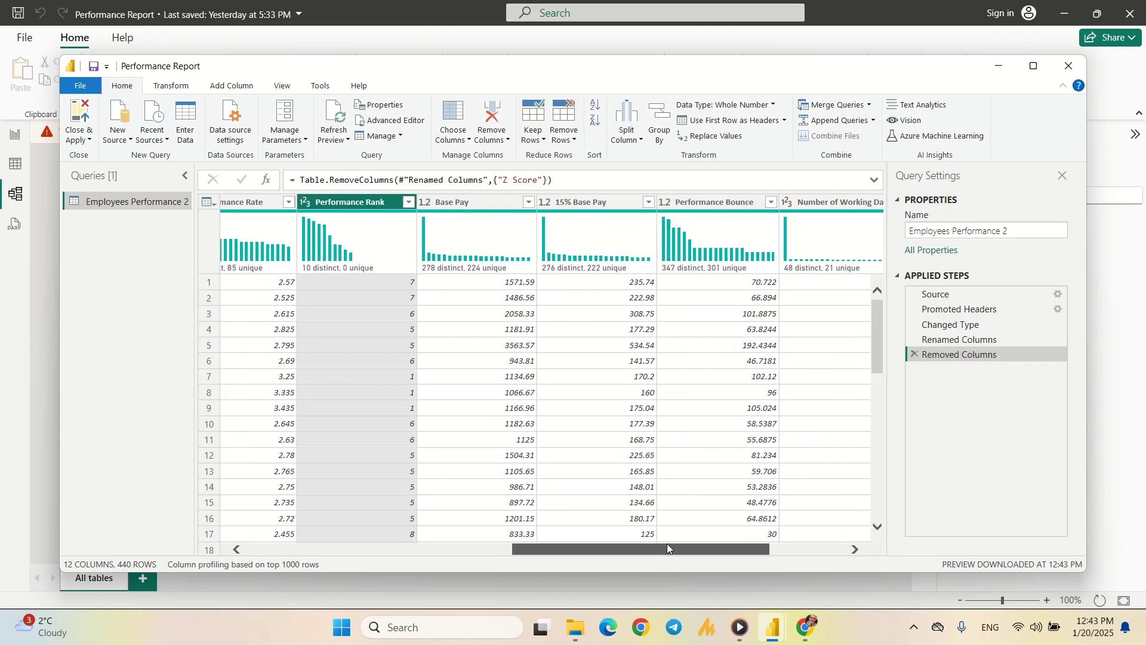
{"action": "left_click_drag", "start_coordinate": [667, 544], "coordinate": [750, 548]}
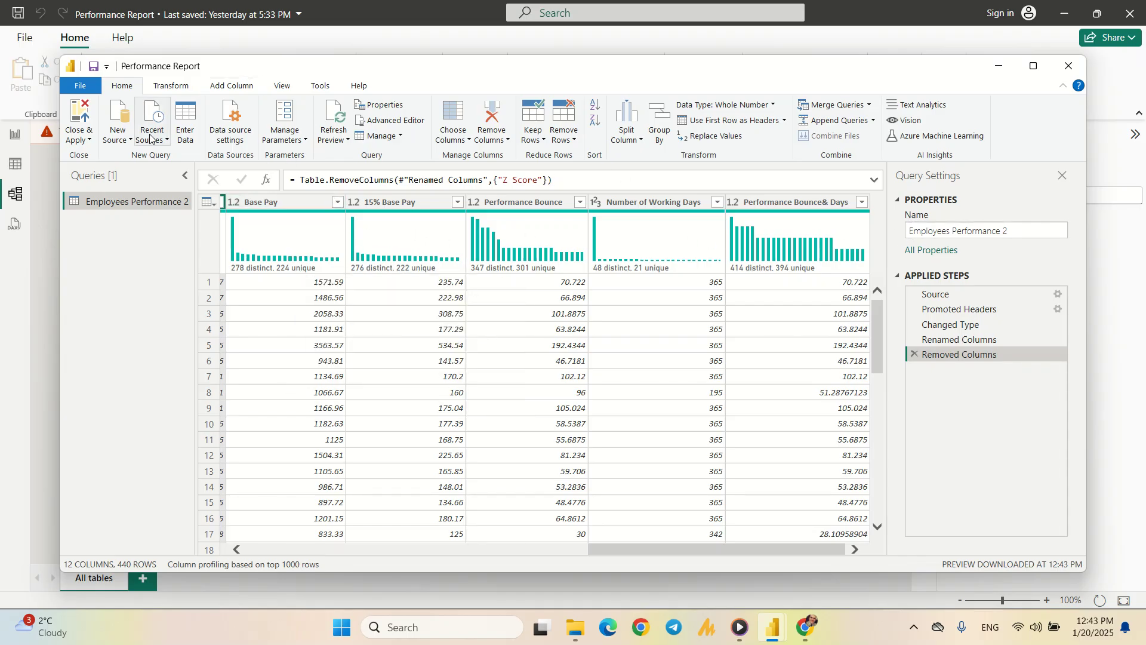
{"action": "left_click", "coordinate": [227, 87]}
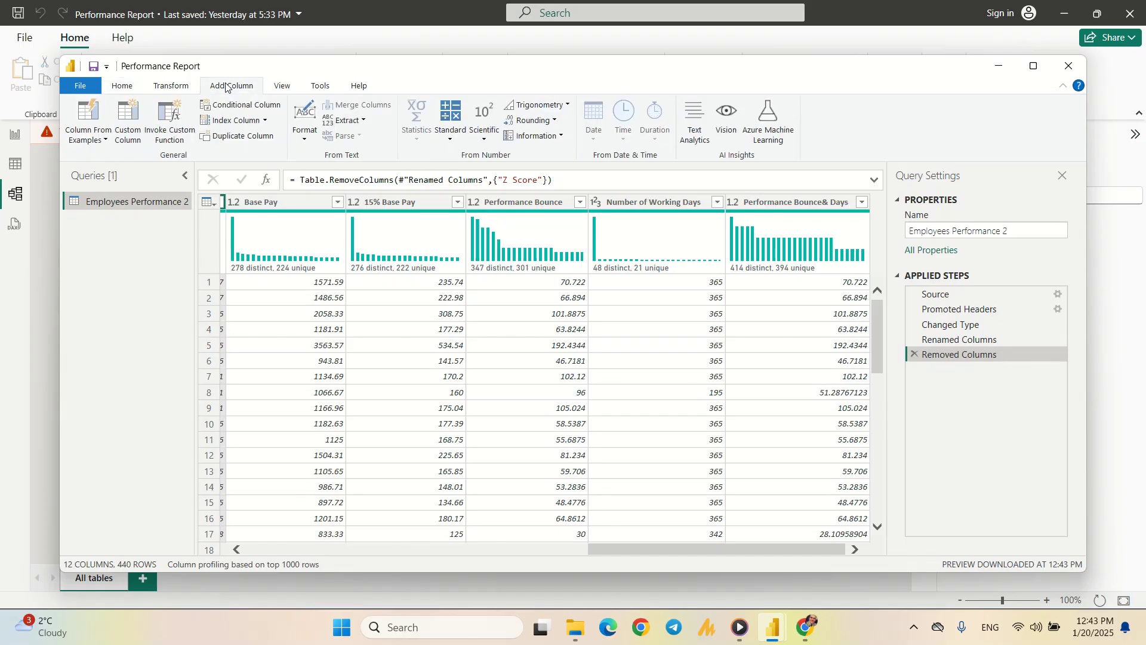
{"action": "left_click", "coordinate": [233, 113]}
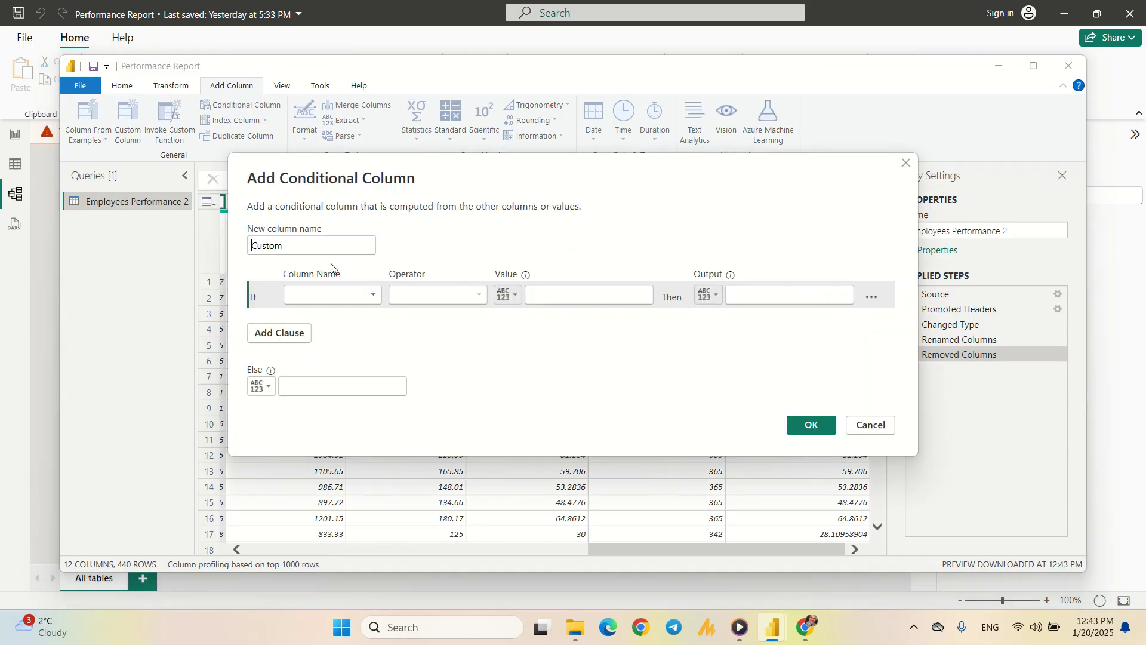
{"action": "double_click", "coordinate": [289, 244]}
{"action": "type", "text": "Pe"}
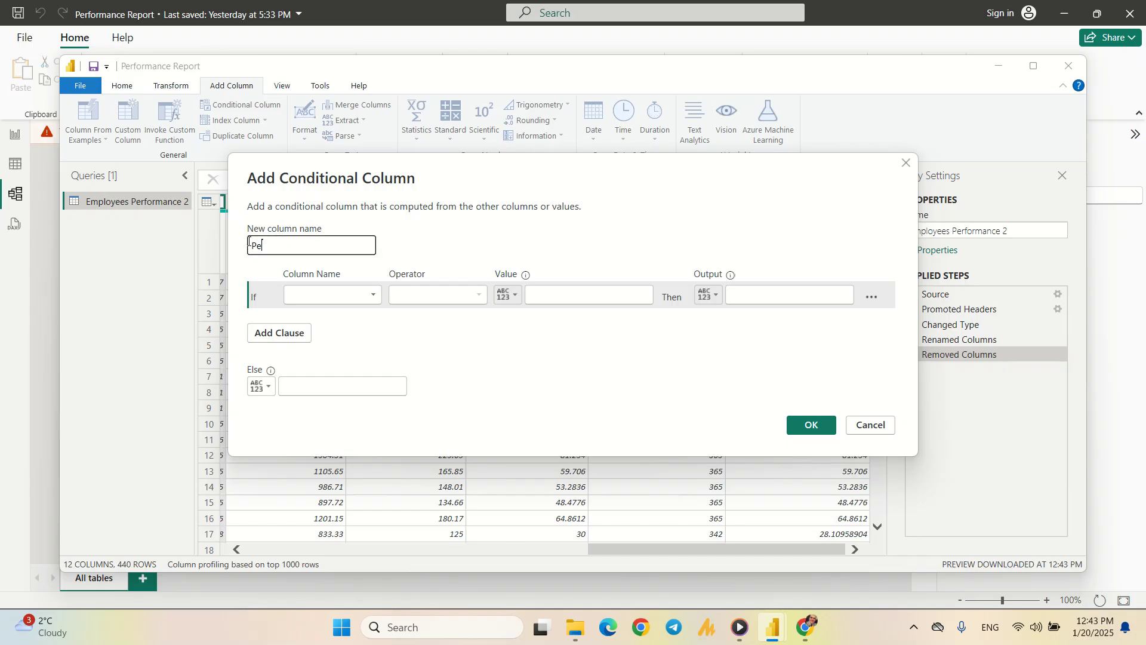
{"action": "type", "text": "rformance Type"}
Set the first condition to output "Star" when Performance Rate is greater than or equal to 3.3
{"action": "left_click", "coordinate": [377, 295]}
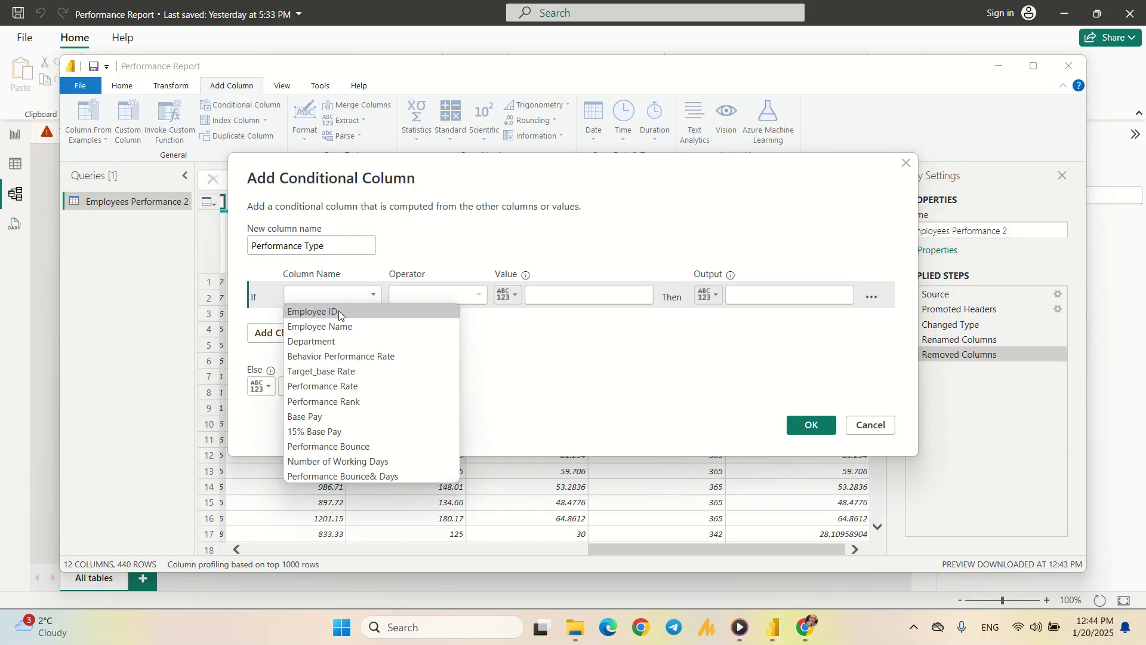
{"action": "left_click", "coordinate": [332, 386]}
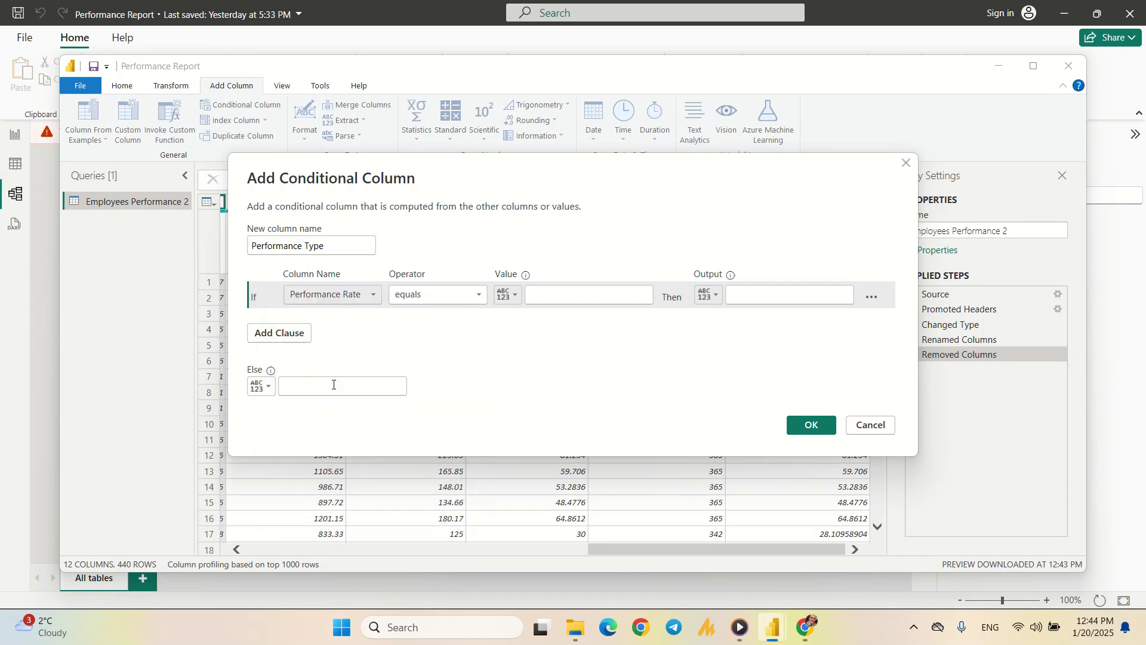
{"action": "left_click", "coordinate": [475, 295]}
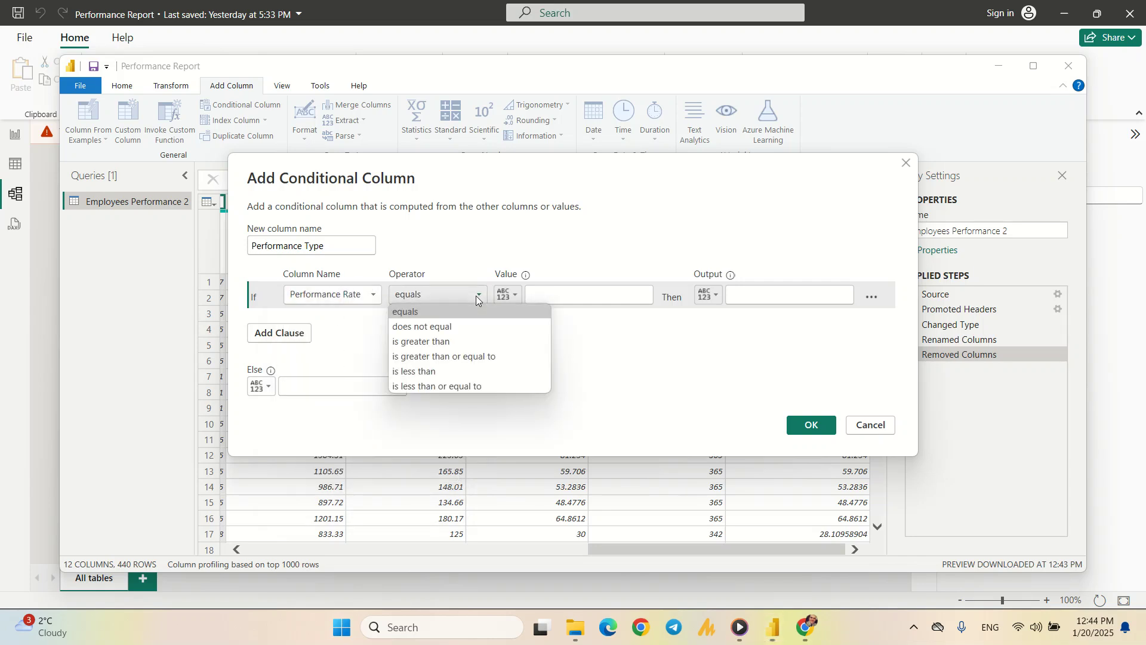
{"action": "left_click", "coordinate": [418, 357]}
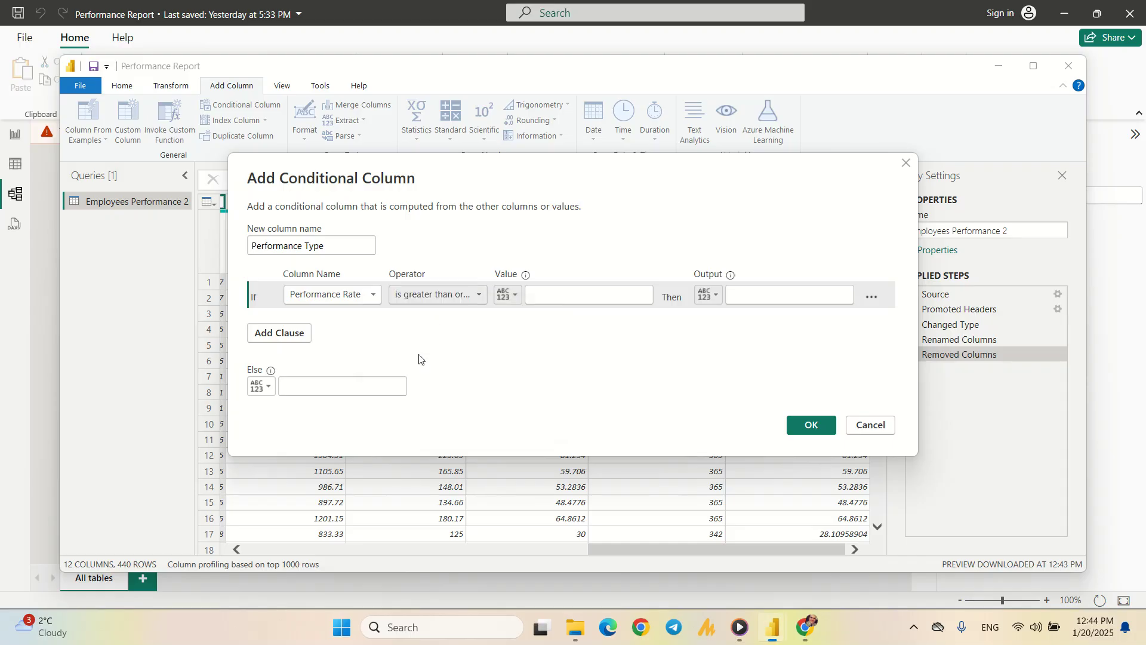
{"action": "left_click", "coordinate": [565, 295]}
{"action": "type", "text": "3.3"}
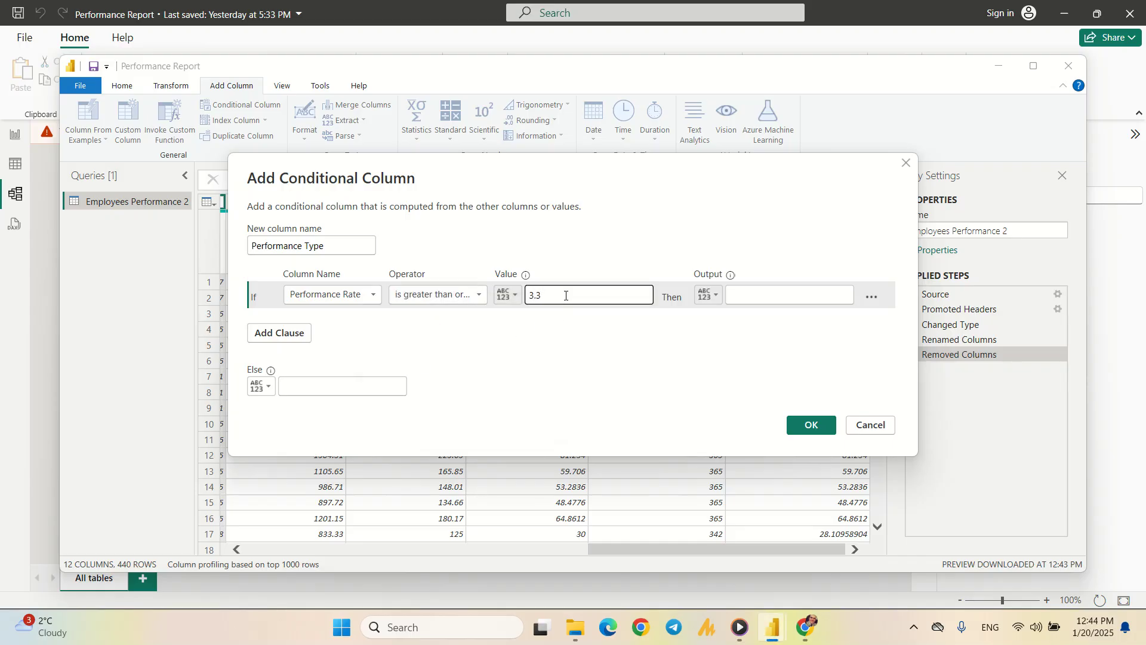
{"action": "left_click", "coordinate": [770, 298]}
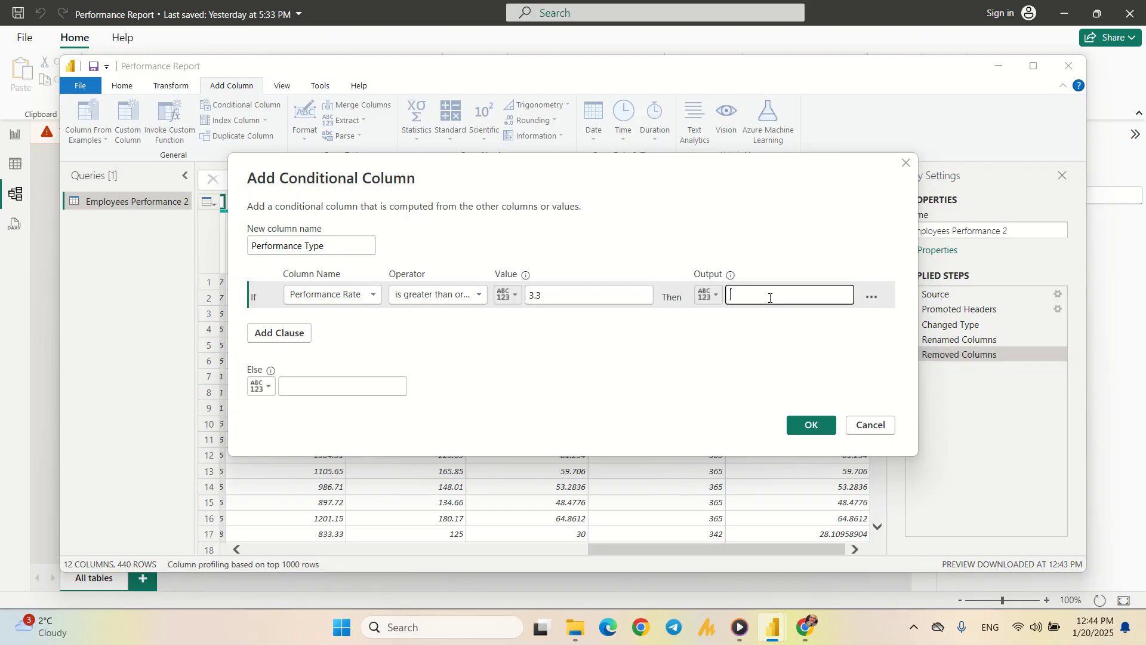
{"action": "type", "text": "Star"}
Add an else-if clause that outputs "Middle Performer" when Performance Rate is greater than or equal to 2
{"action": "left_click", "coordinate": [275, 334]}
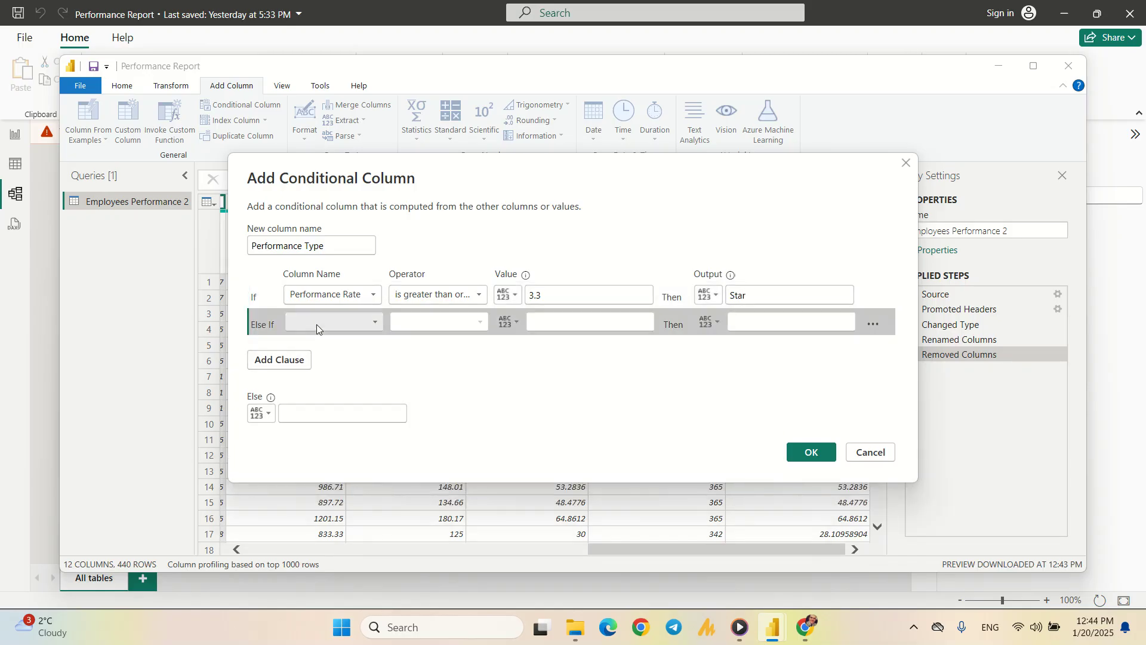
{"action": "left_click", "coordinate": [316, 324]}
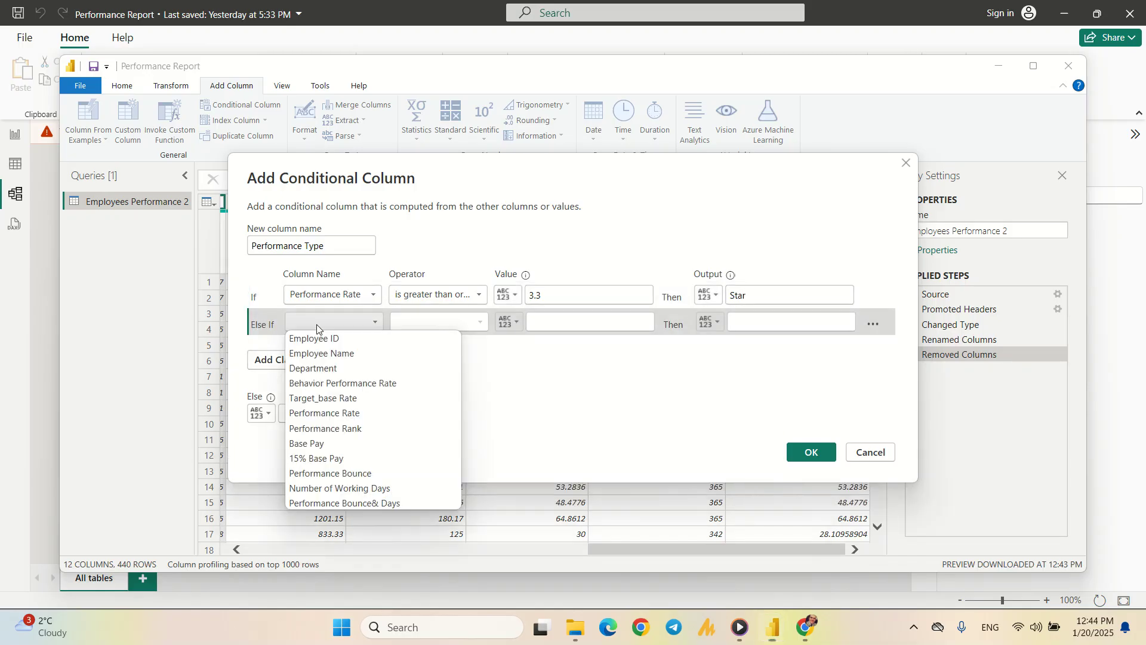
{"action": "left_click", "coordinate": [333, 419]}
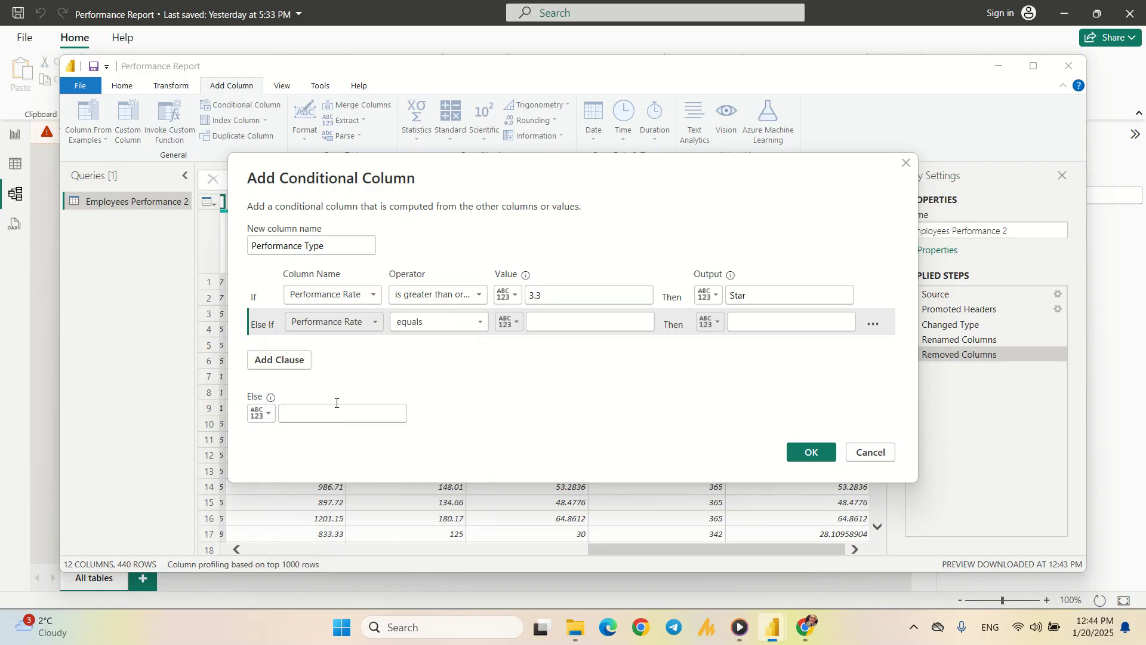
{"action": "left_click", "coordinate": [481, 322]}
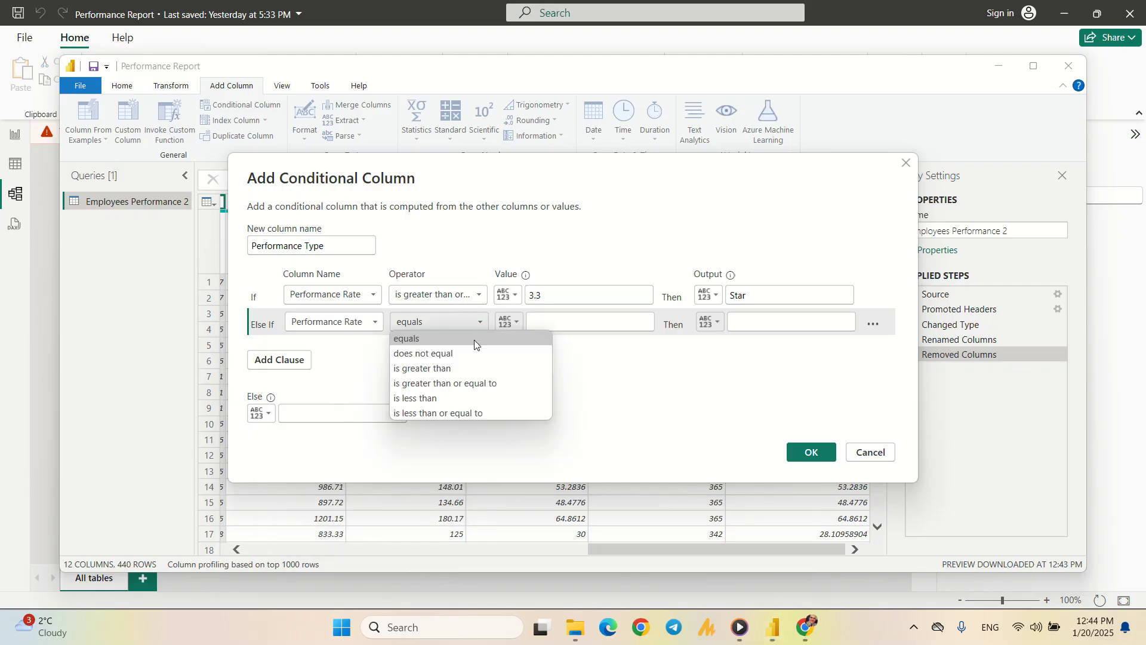
{"action": "left_click", "coordinate": [469, 384]}
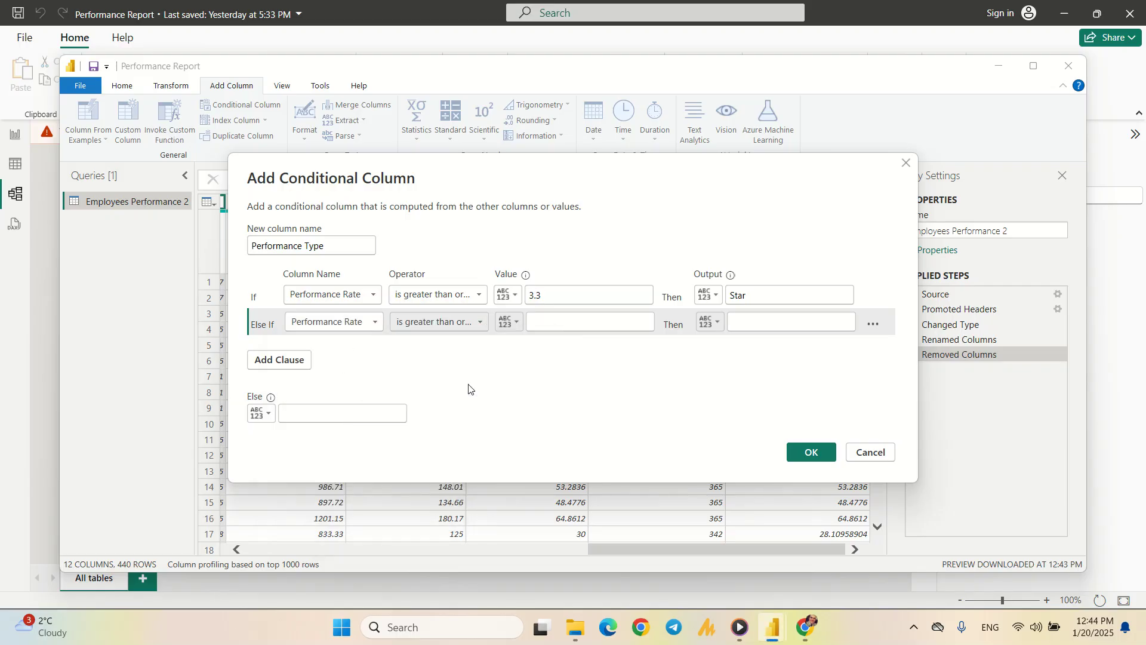
{"action": "left_click", "coordinate": [568, 330]}
{"action": "type", "text": "2"}
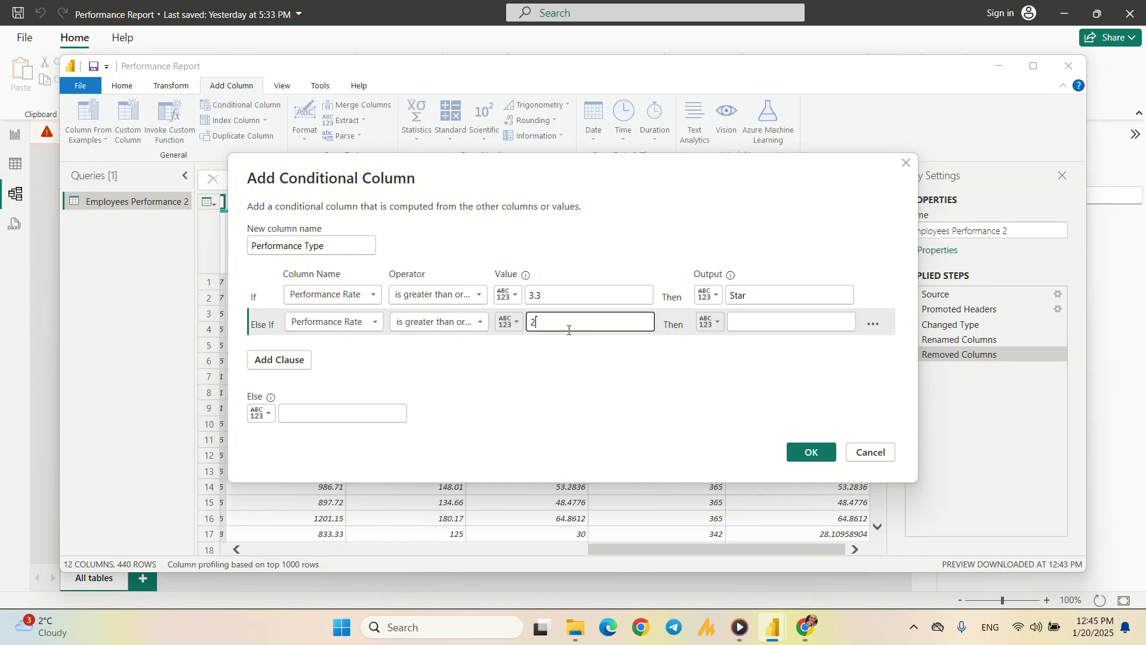
{"action": "left_click", "coordinate": [735, 327]}
{"action": "type", "text": "Higher"}
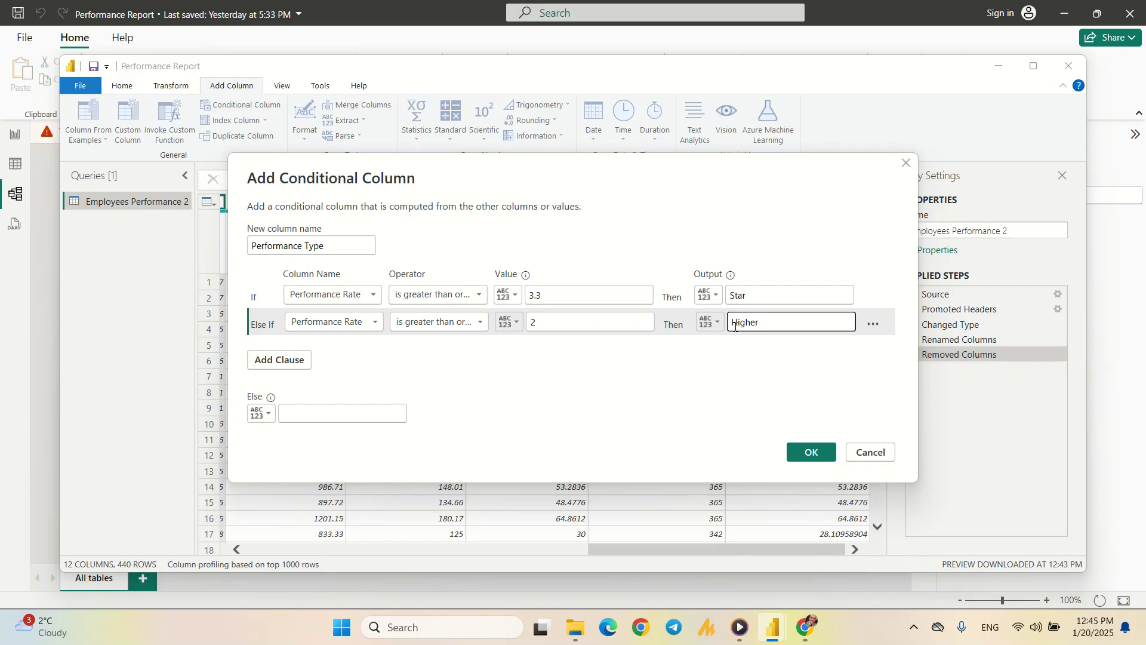
{"action": "key", "text": "BackSpace"}
{"action": "key", "text": "BackSpace"}
{"action": "key", "text": "BackSpace"}
{"action": "key", "text": "BackSpace"}
{"action": "key", "text": "BackSpace"}
{"action": "type", "text": "Middlle Performer"}
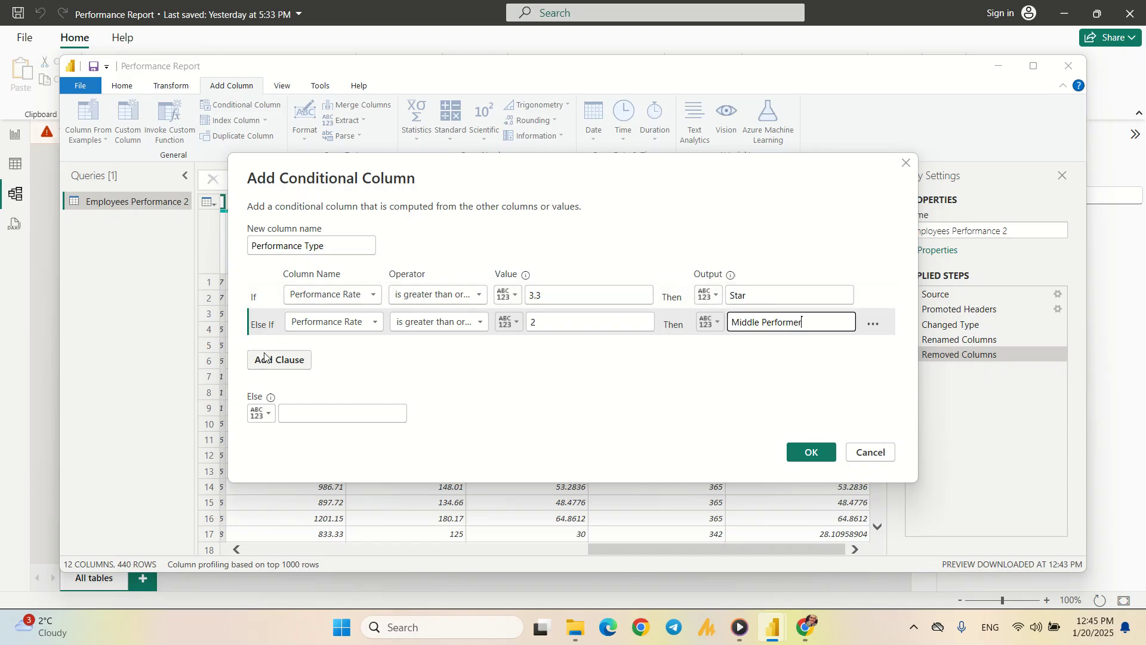
Set the Else output to "Under Performer" and create the conditional column
{"action": "left_click", "coordinate": [337, 418]}
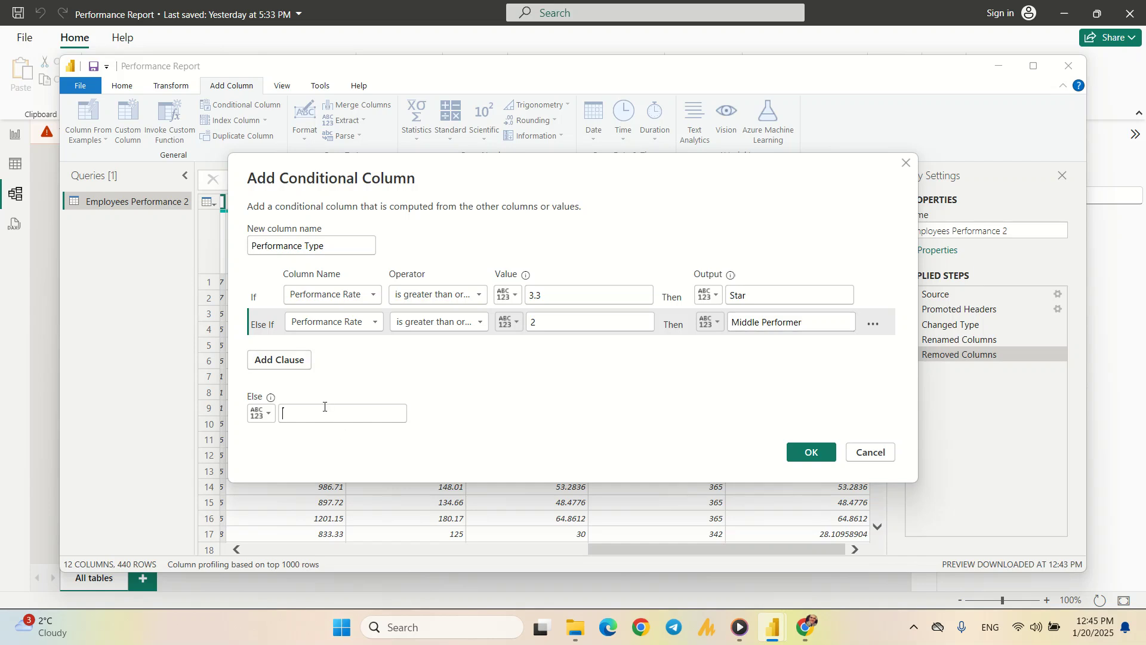
{"action": "left_click", "coordinate": [324, 407]}
{"action": "type", "text": "lower Perfo"}
{"action": "key", "text": "BackSpace"}
{"action": "key", "text": "BackSpace"}
{"action": "key", "text": "BackSpace"}
{"action": "key", "text": "BackSpace"}
{"action": "key", "text": "BackSpace"}
{"action": "key", "text": "BackSpace"}
{"action": "key", "text": "BackSpace"}
{"action": "key", "text": "BackSpace"}
{"action": "key", "text": "BackSpace"}
{"action": "key", "text": "BackSpace"}
{"action": "type", "text": "Under Performer"}
{"action": "left_click", "coordinate": [816, 457]}
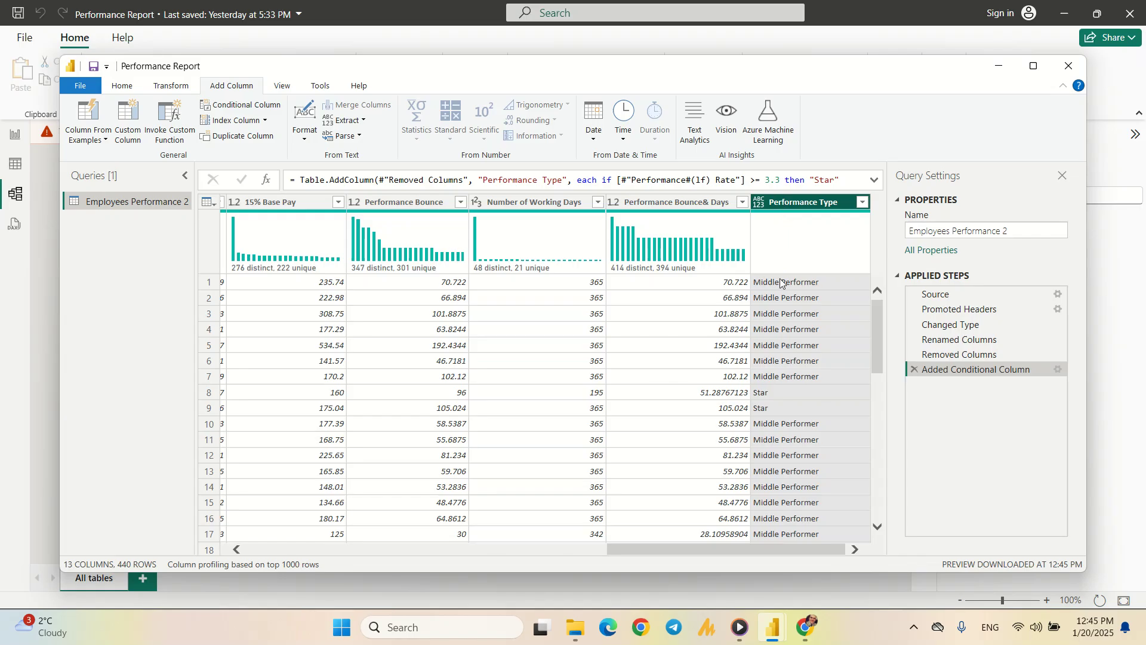
Examine the Performance Type labels down the rows and the Performance Rate and Performance Rank columns behind them
{"action": "scroll", "coordinate": [799, 286], "scroll_direction": "down", "scroll_amount": 4}
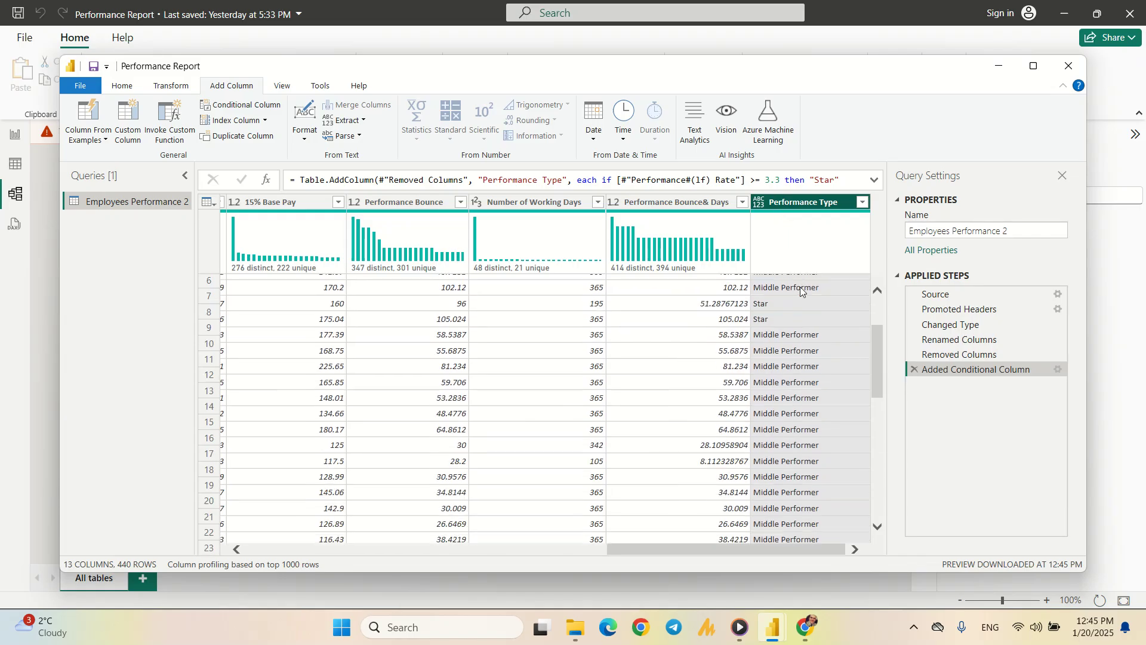
{"action": "scroll", "coordinate": [793, 385], "scroll_direction": "down", "scroll_amount": 5}
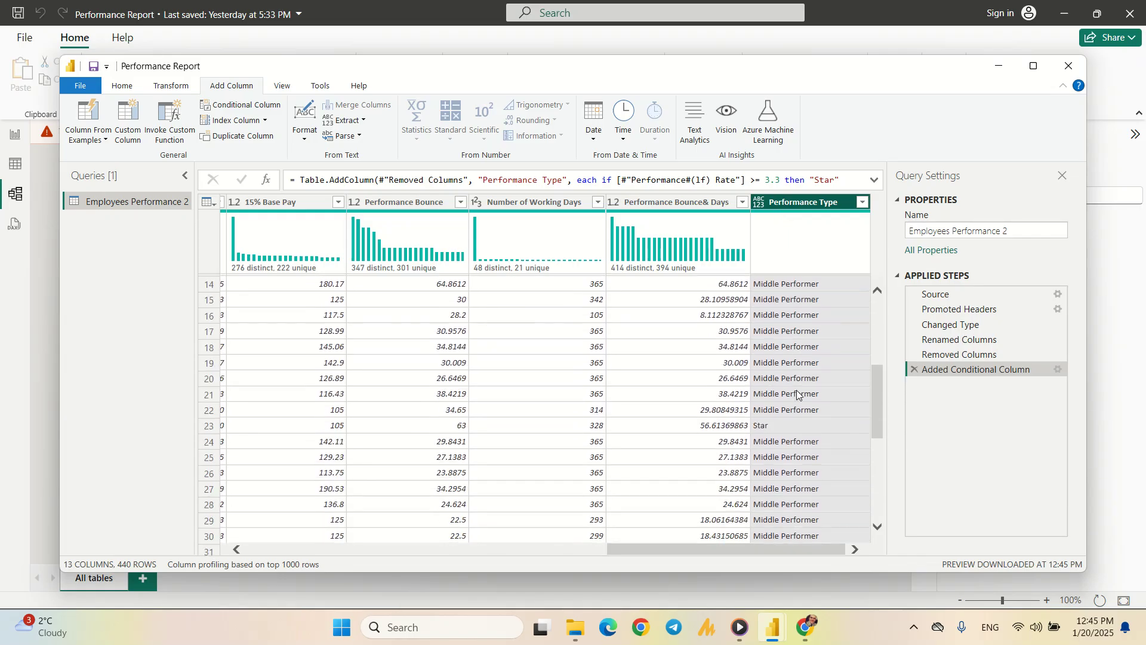
{"action": "scroll", "coordinate": [797, 394], "scroll_direction": "down", "scroll_amount": 3}
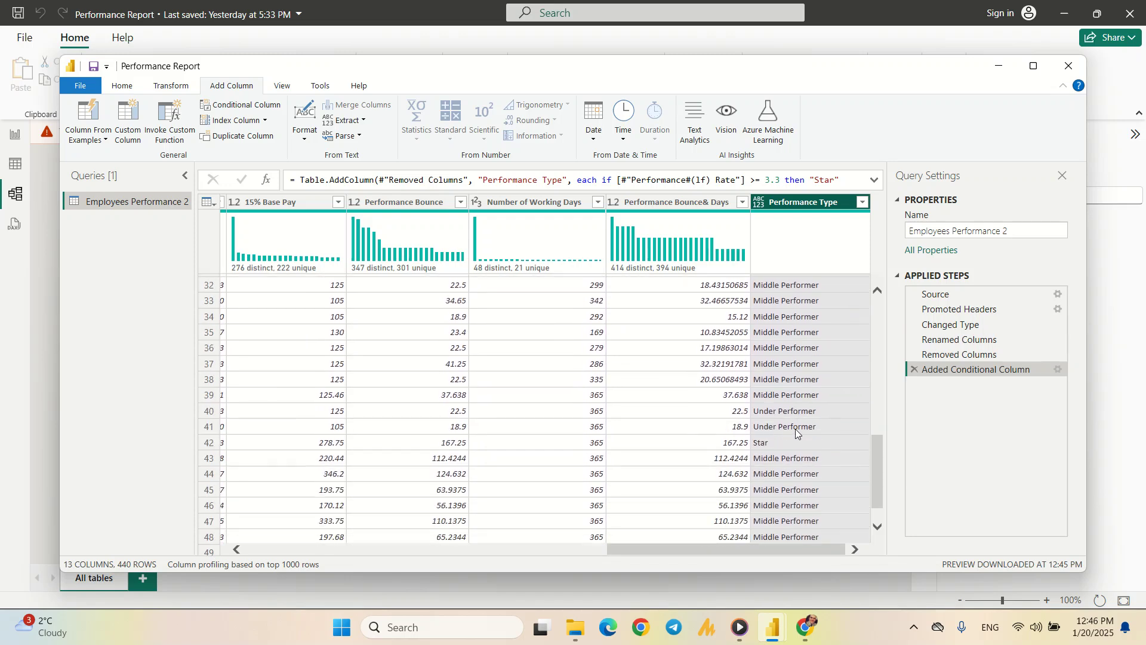
{"action": "scroll", "coordinate": [783, 428], "scroll_direction": "up", "scroll_amount": 6}
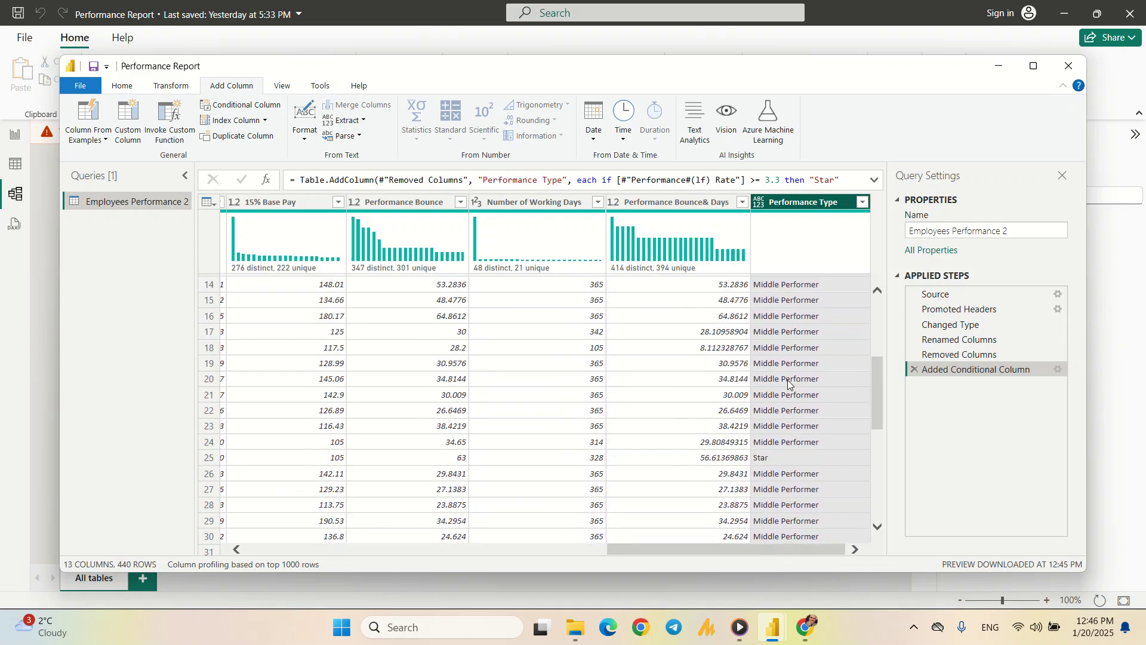
{"action": "scroll", "coordinate": [786, 380], "scroll_direction": "up", "scroll_amount": 4}
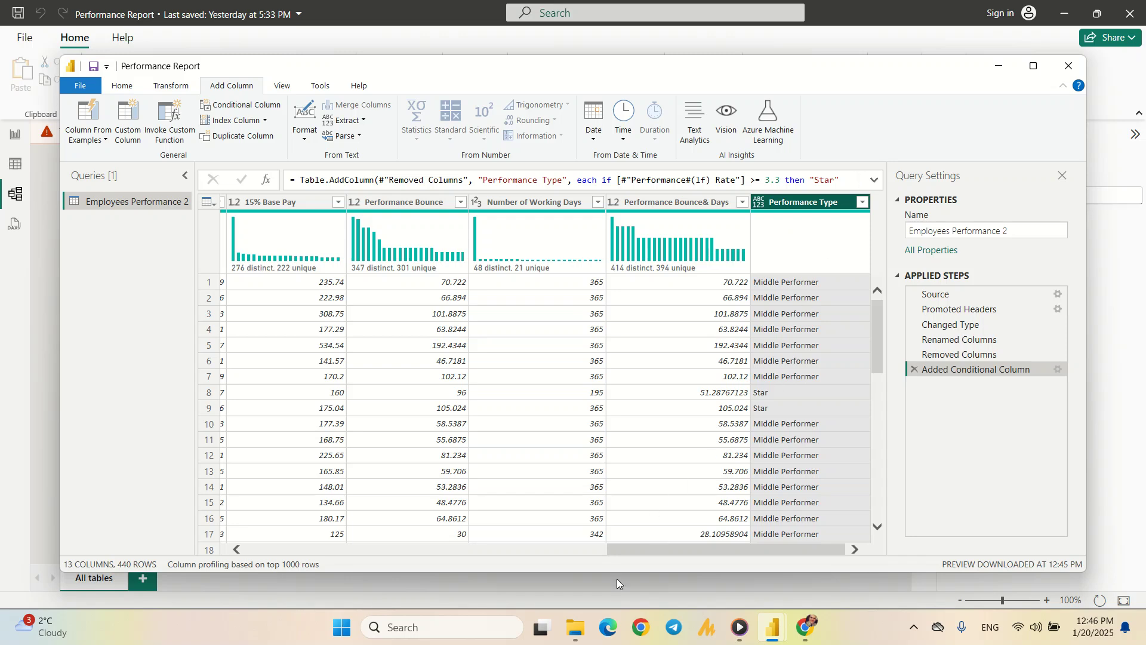
{"action": "left_click_drag", "start_coordinate": [617, 549], "coordinate": [430, 572]}
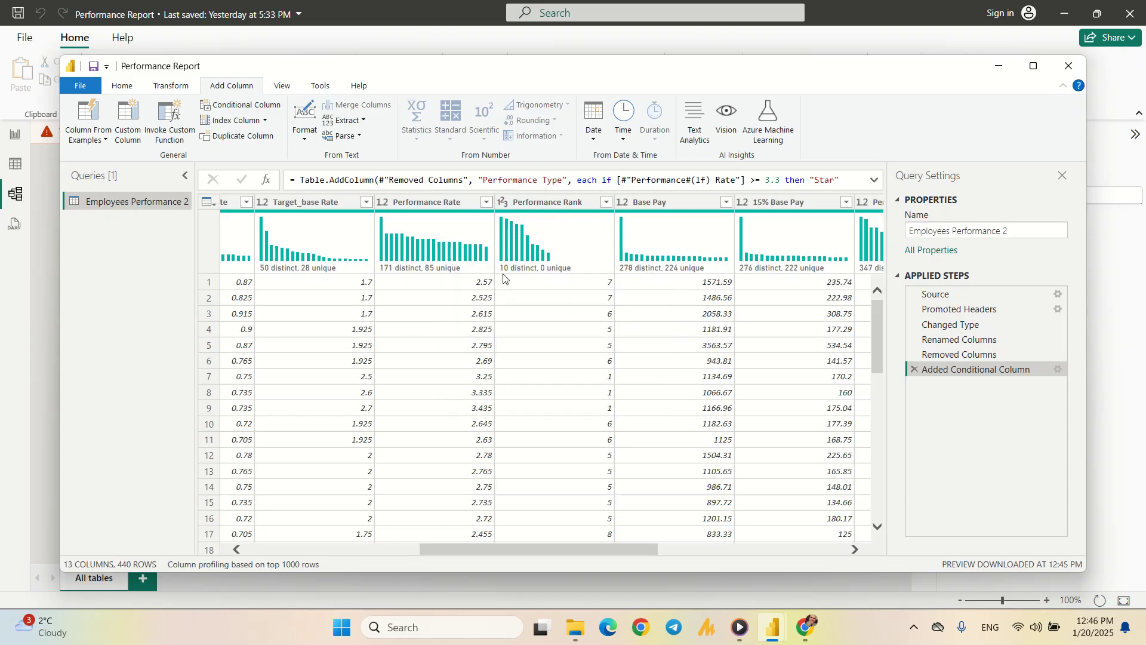
{"action": "mouse_move", "coordinate": [503, 277]}
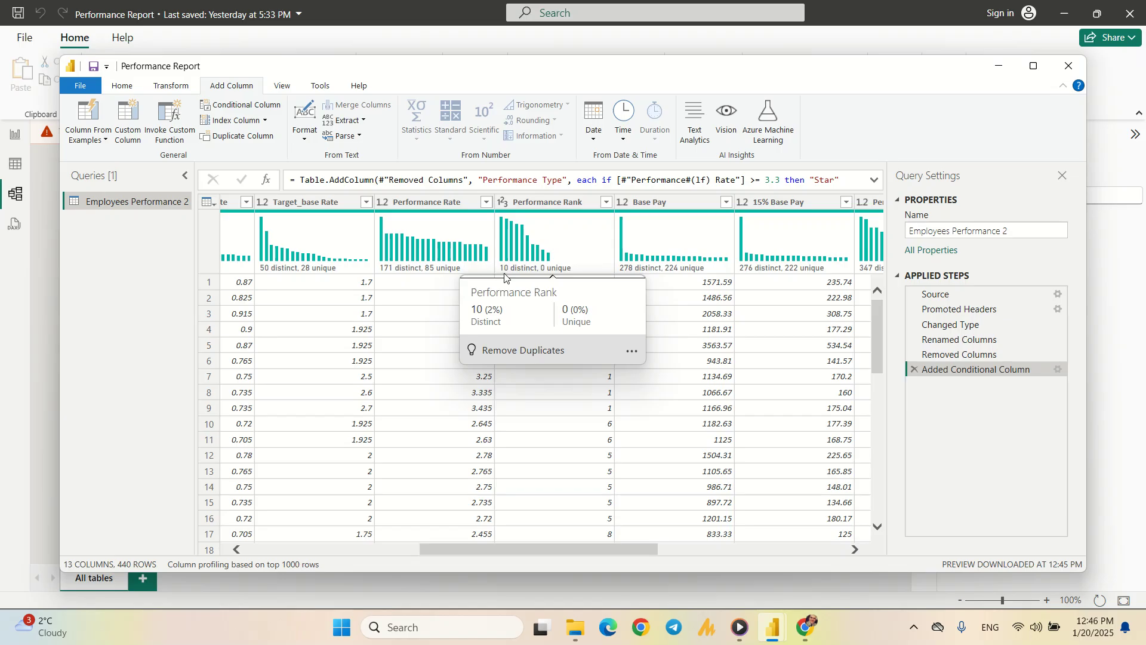
{"action": "left_click_drag", "start_coordinate": [548, 549], "coordinate": [769, 538]}
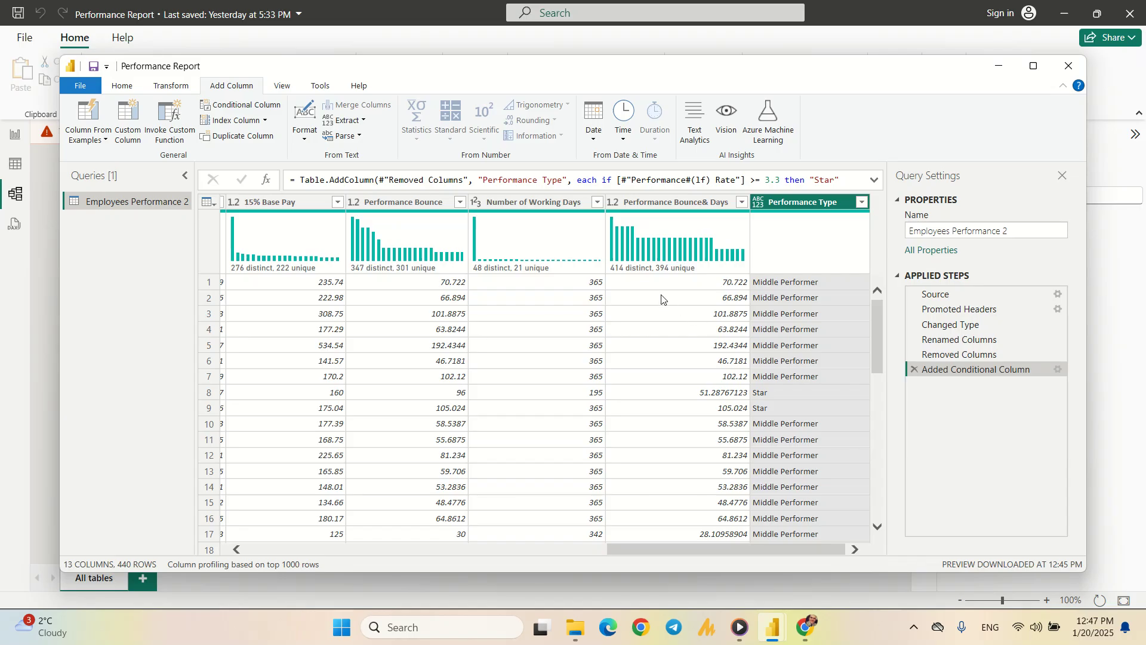
Close Power Query, apply the pending query changes to the report, and show the loaded data in Table view
{"action": "left_click", "coordinate": [120, 88]}
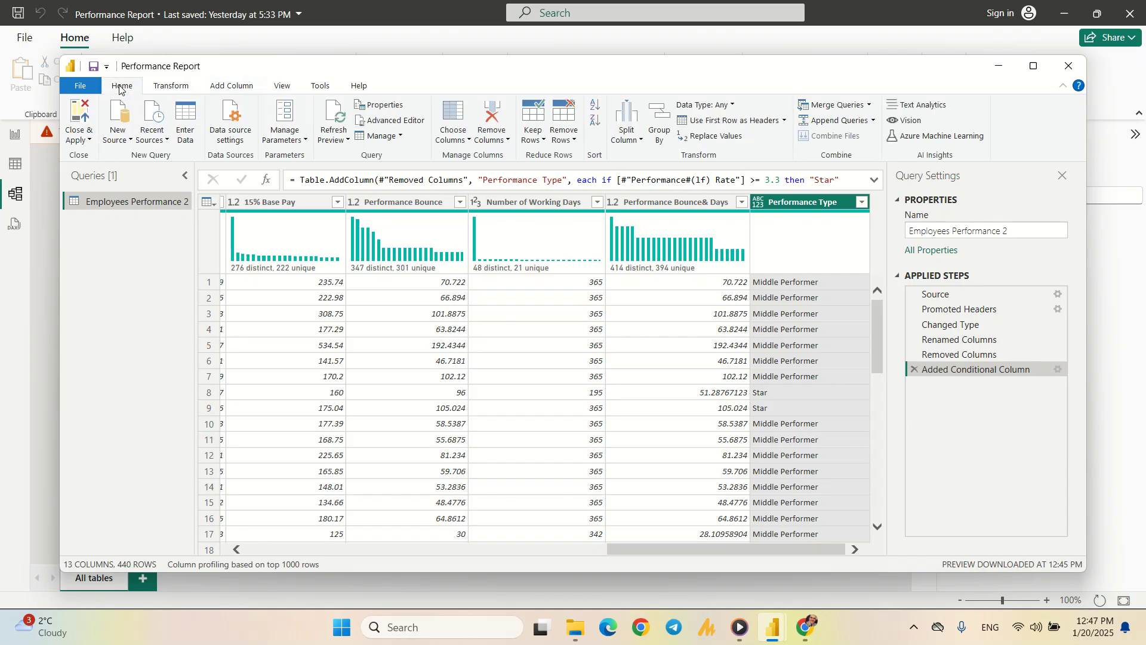
{"action": "left_click", "coordinate": [88, 143]}
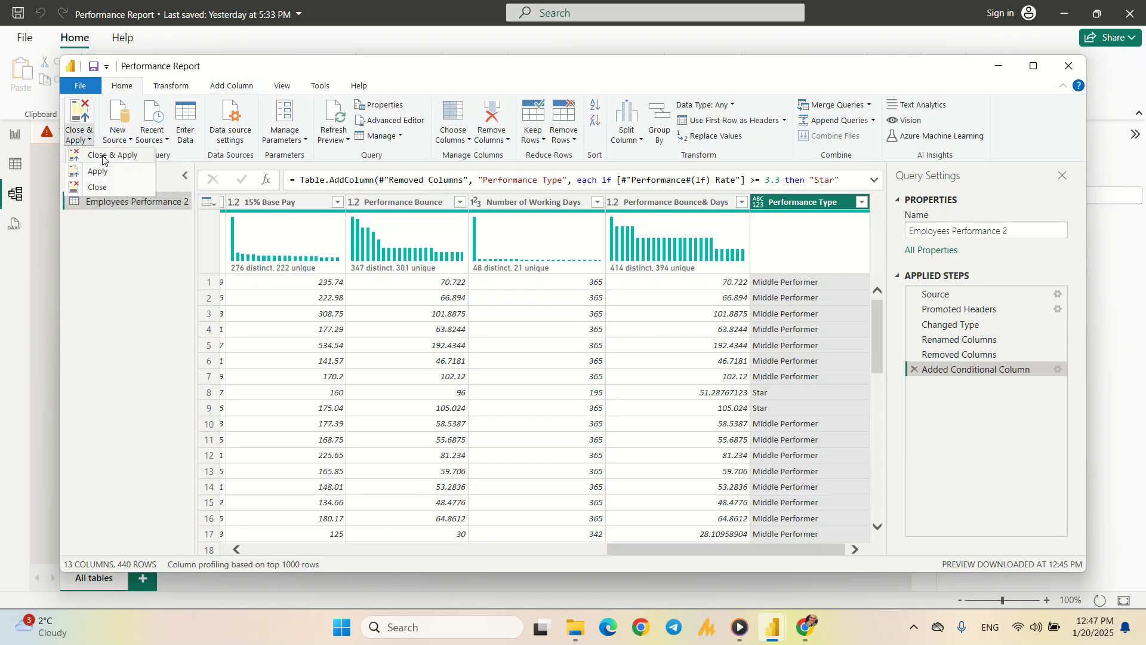
{"action": "left_click", "coordinate": [102, 155]}
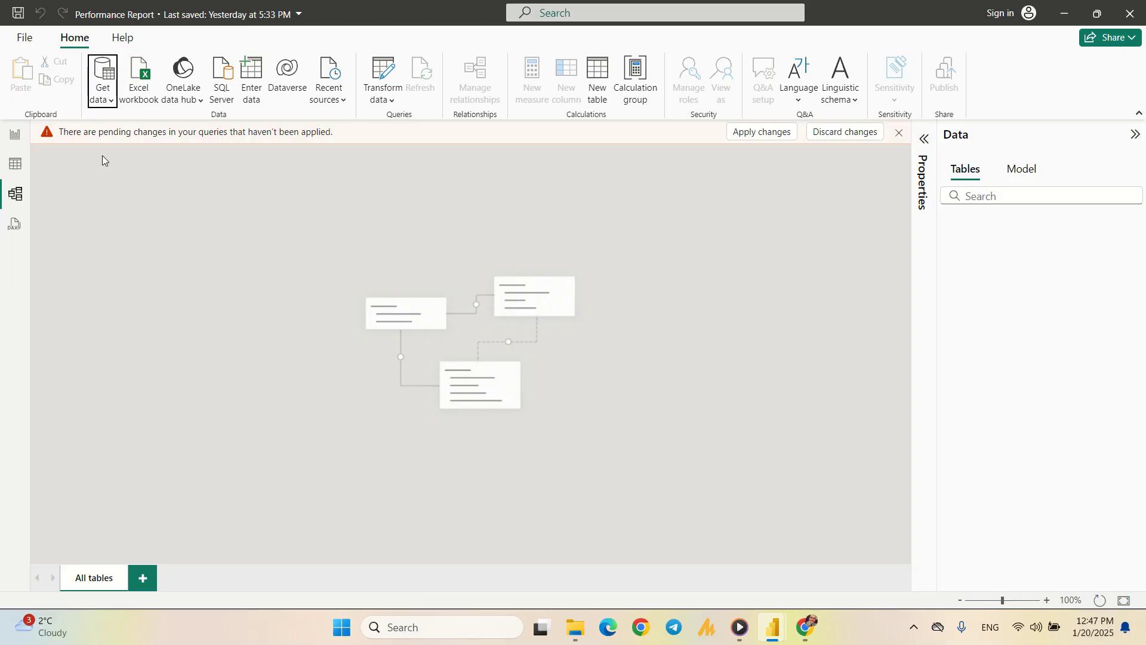
{"action": "left_click", "coordinate": [768, 131]}
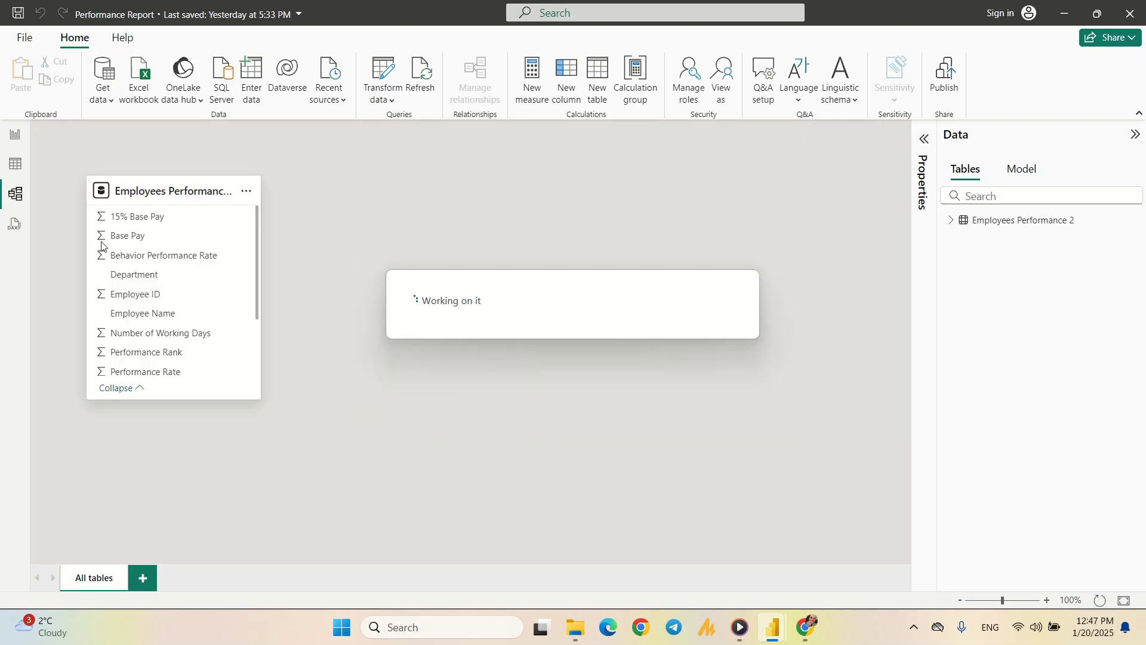
{"action": "left_click", "coordinate": [15, 163]}
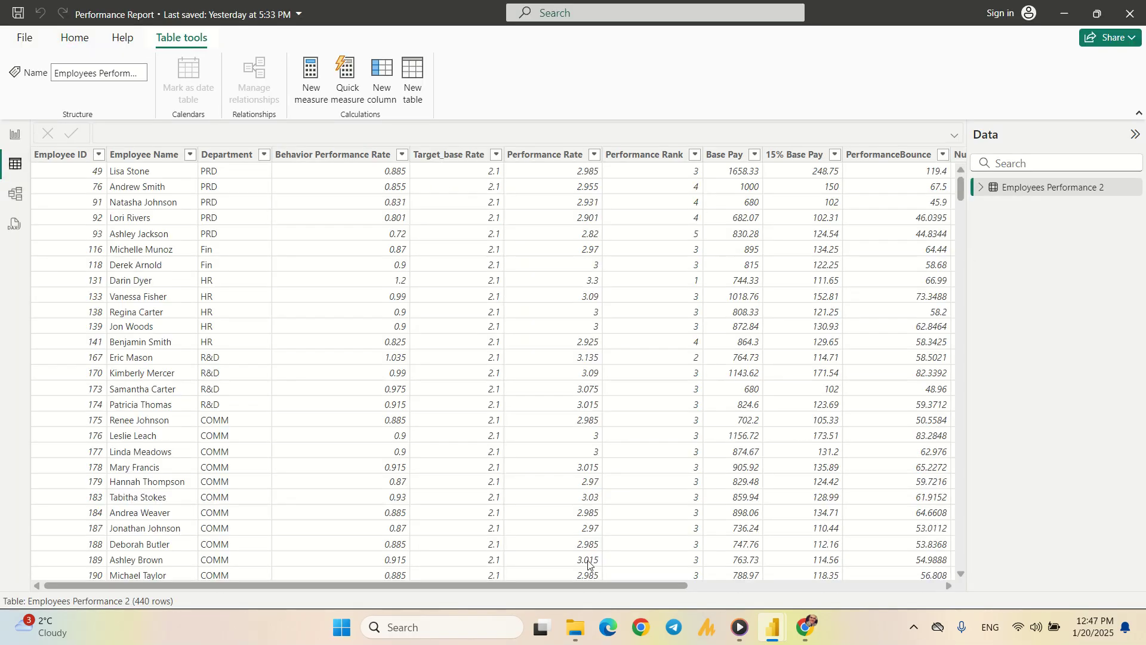
Review the loaded Employees Performance 2 columns across to Performance Type, and switch to Model view
{"action": "left_click_drag", "start_coordinate": [597, 585], "coordinate": [907, 575]}
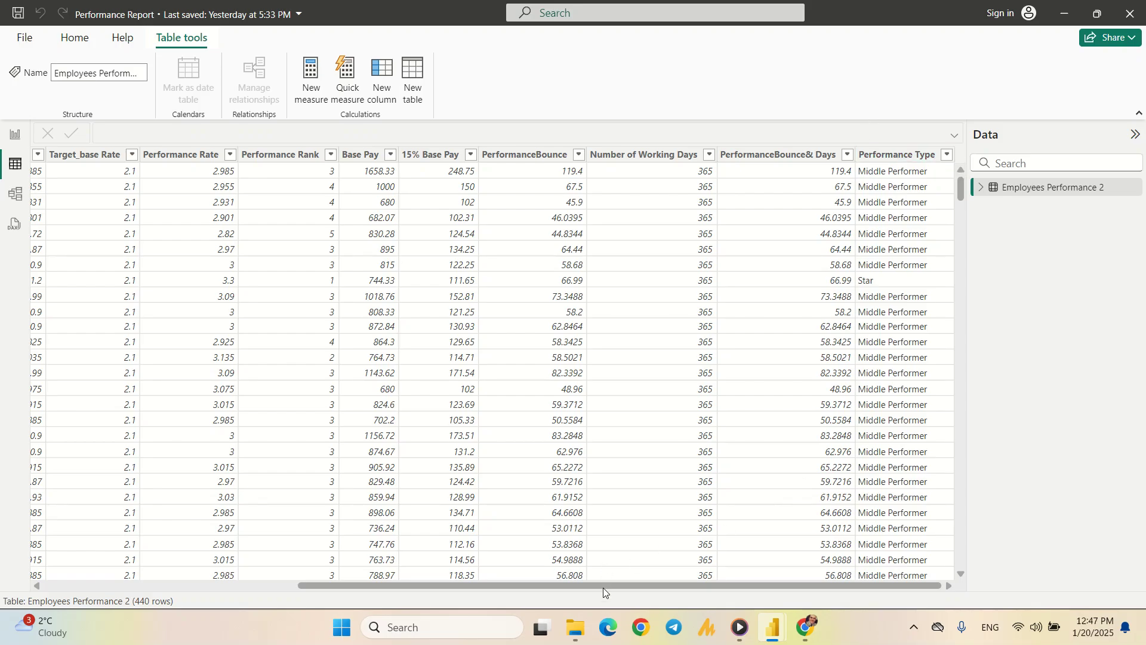
{"action": "left_click_drag", "start_coordinate": [603, 588], "coordinate": [286, 592]}
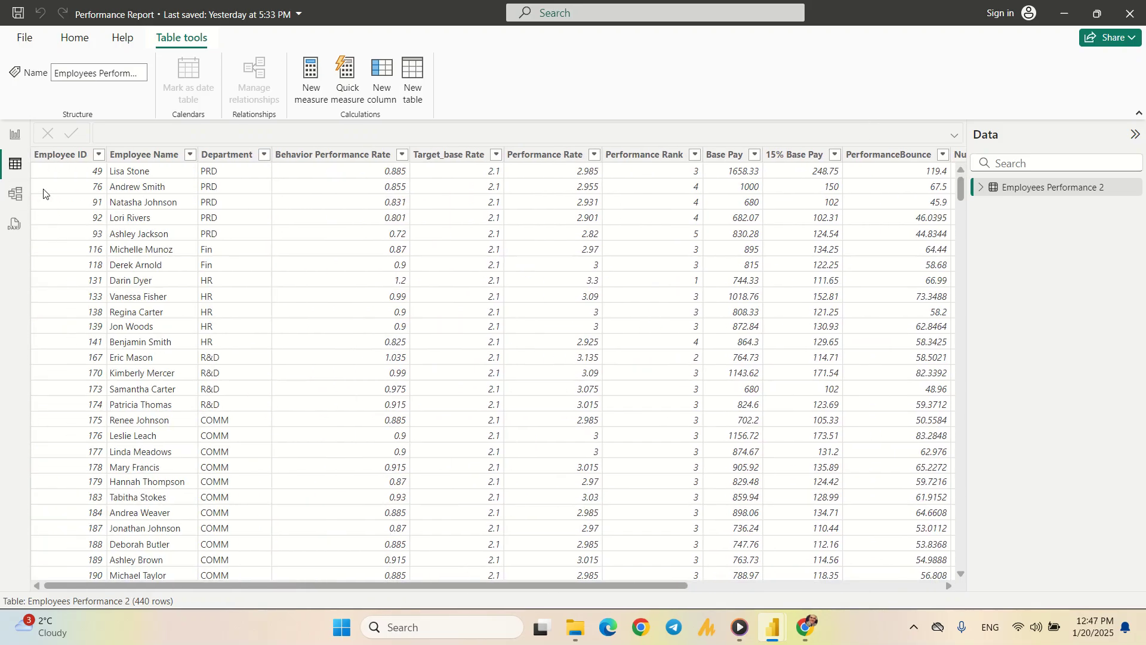
{"action": "left_click", "coordinate": [16, 194]}
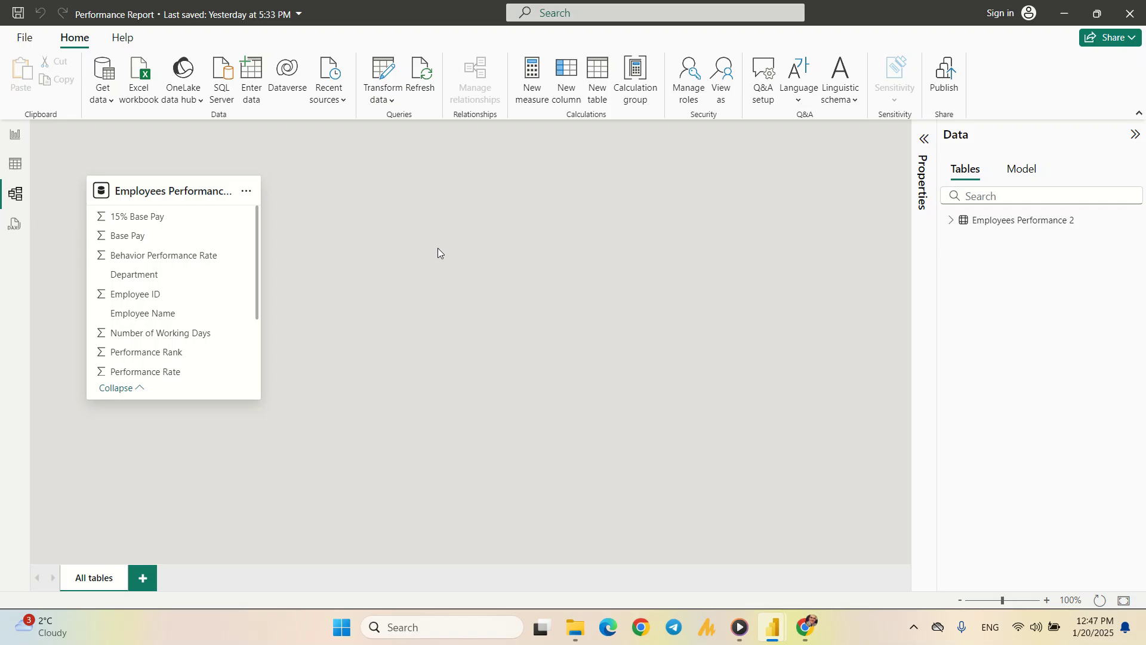
Import the Employees levels CSV file, check its preview rows, and open it in Power Query for transformation
{"action": "left_click", "coordinate": [111, 106]}
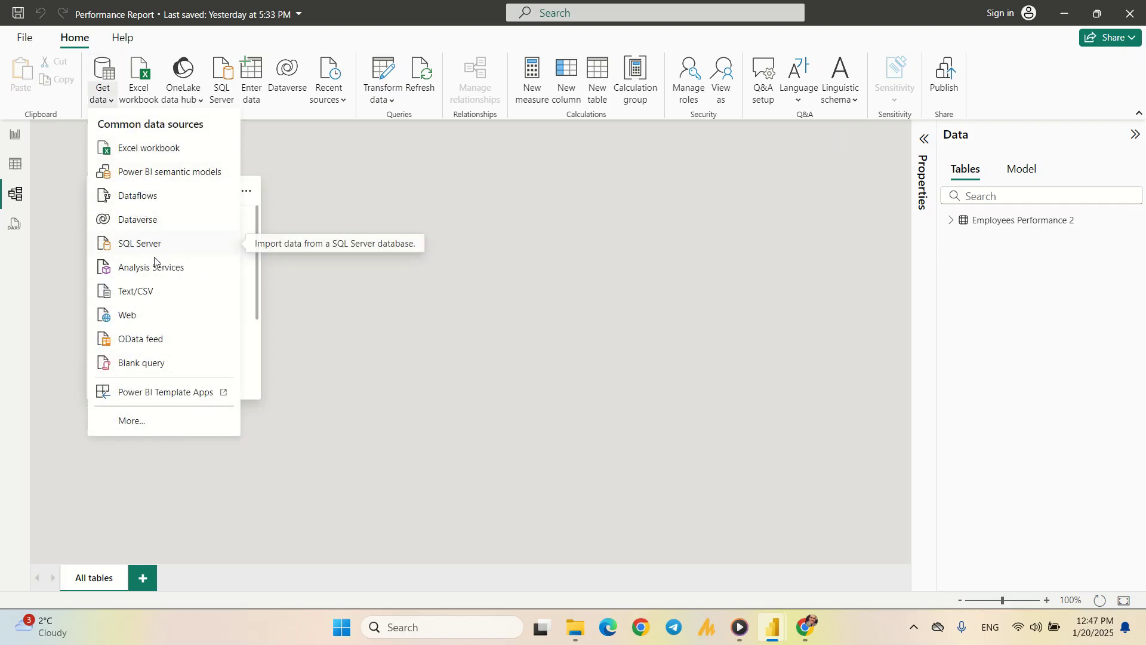
{"action": "left_click", "coordinate": [123, 292]}
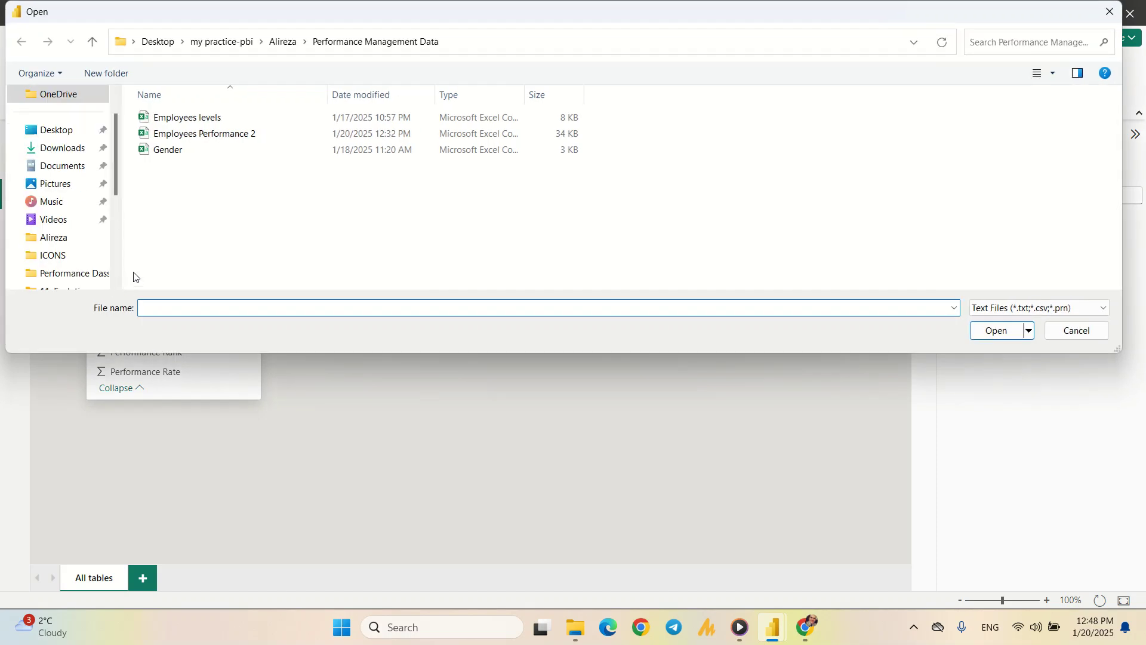
{"action": "left_click", "coordinate": [183, 119]}
{"action": "double_click", "coordinate": [184, 118]}
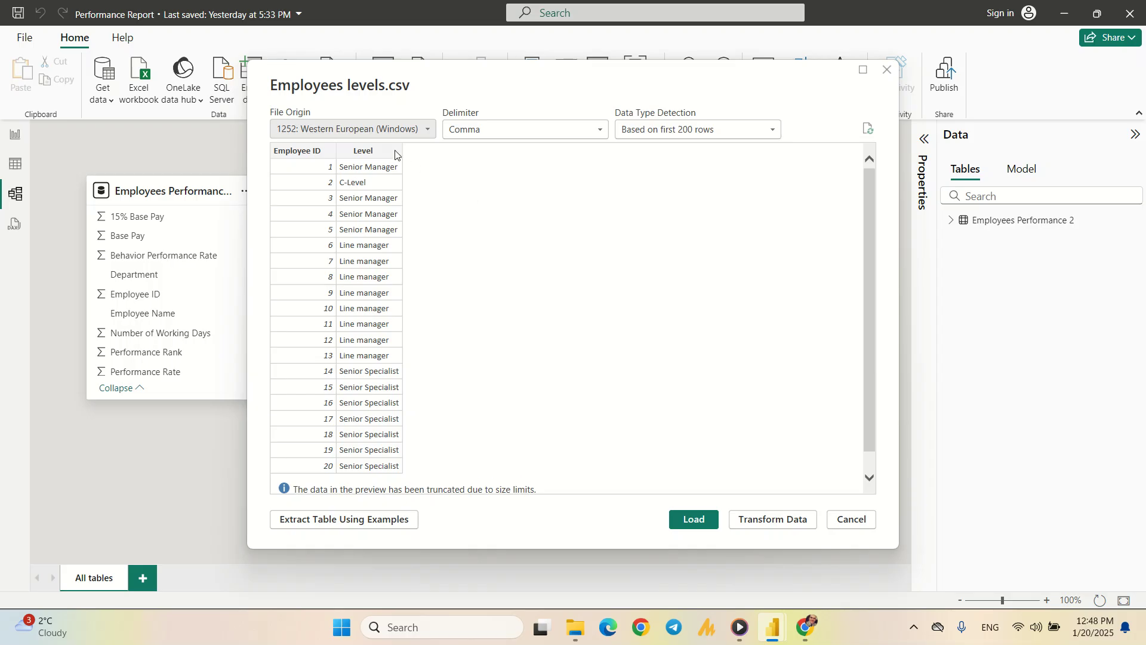
{"action": "scroll", "coordinate": [384, 296], "scroll_direction": "down", "scroll_amount": 1}
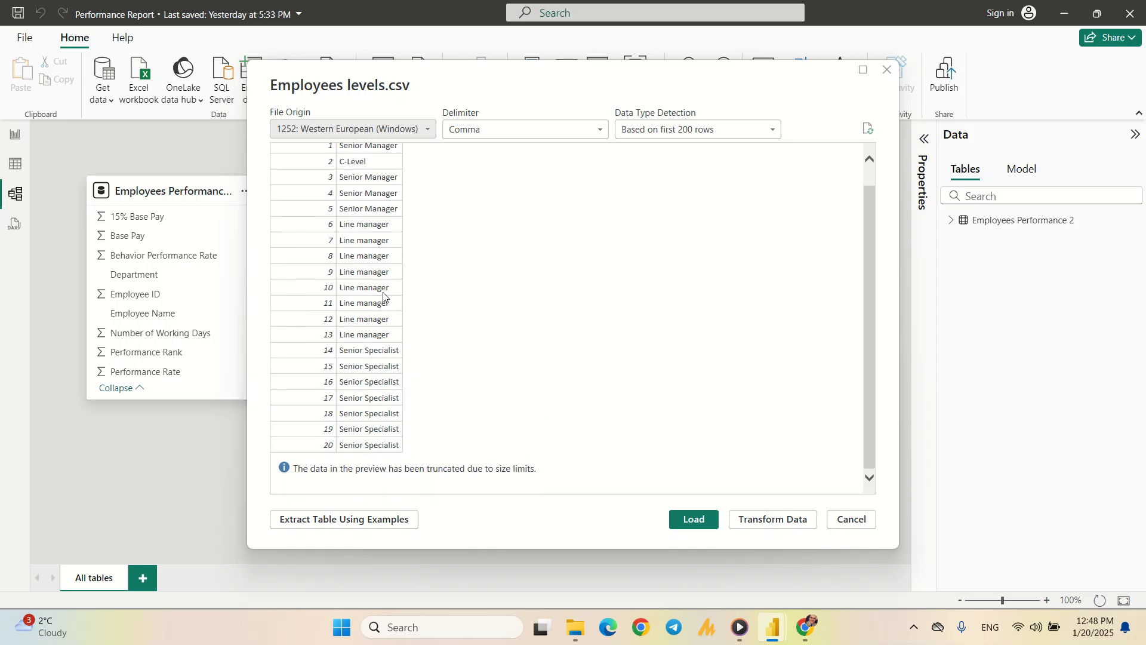
{"action": "scroll", "coordinate": [383, 296], "scroll_direction": "up", "scroll_amount": 1}
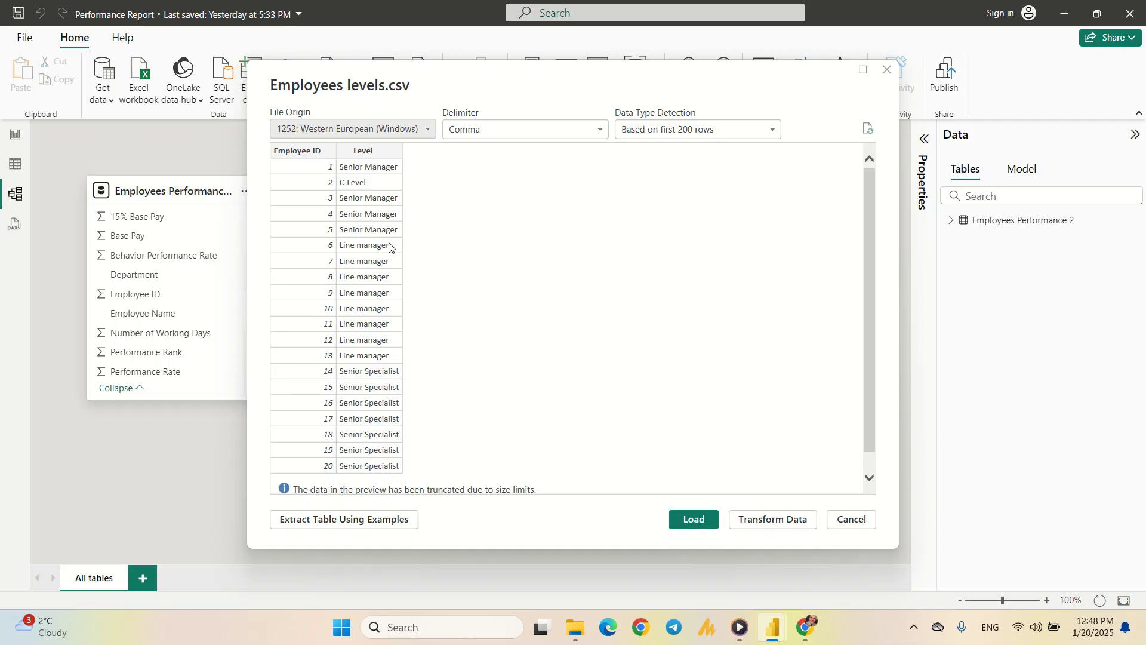
{"action": "left_click", "coordinate": [759, 525]}
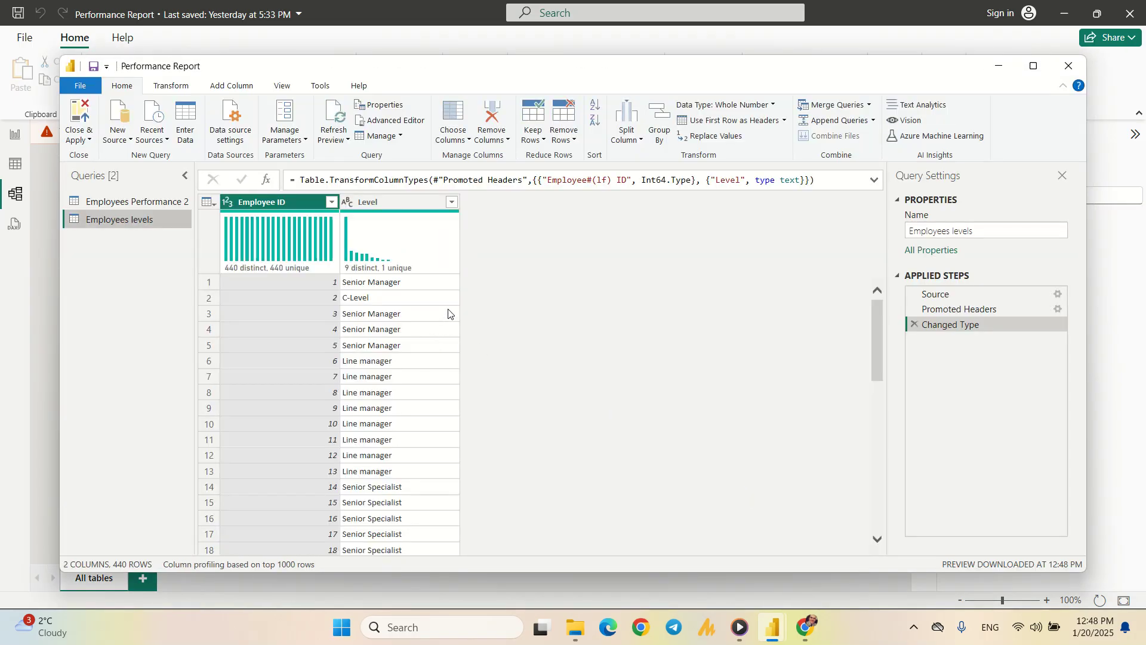
Close Power Query without further edits and apply the pending query changes to the model
{"action": "left_click", "coordinate": [75, 137]}
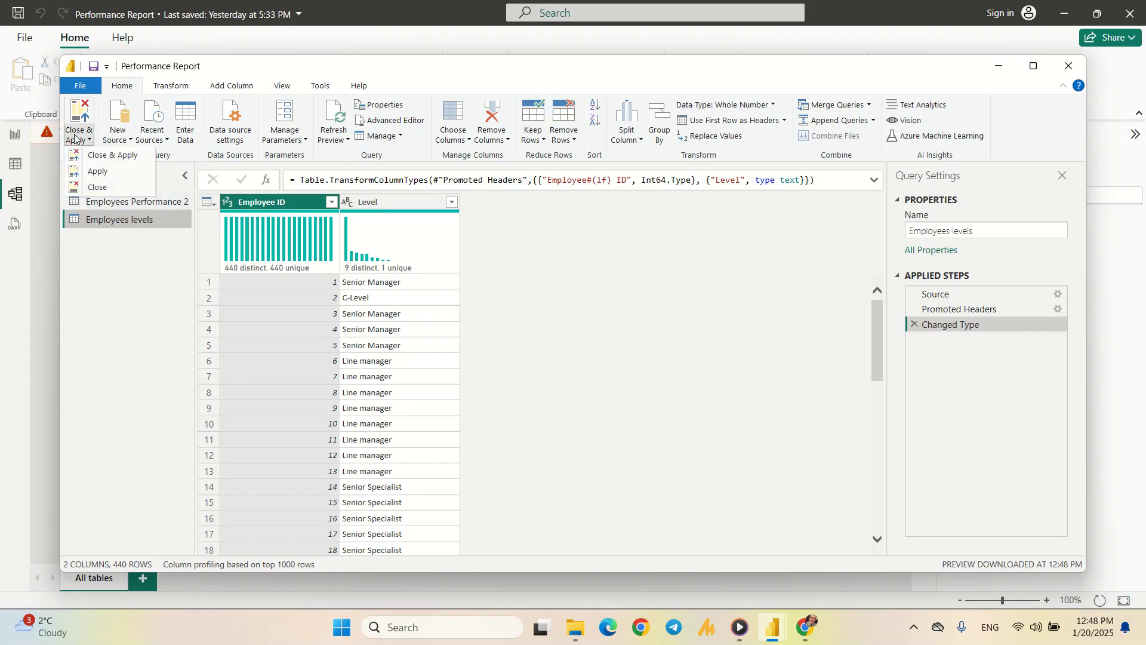
{"action": "left_click", "coordinate": [97, 187]}
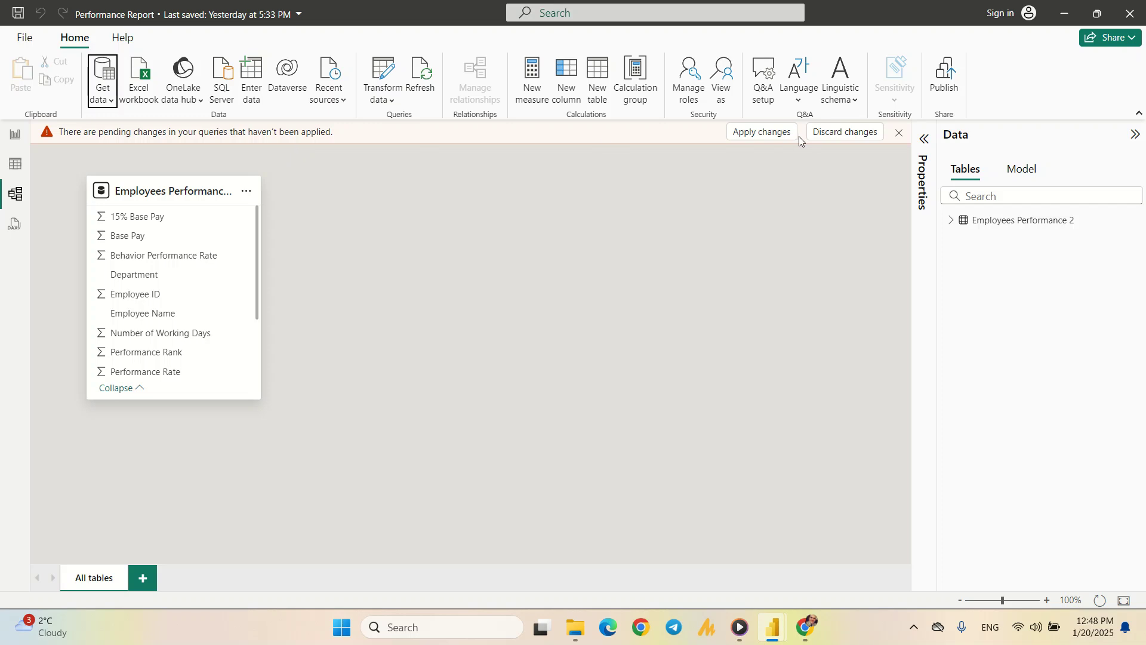
{"action": "left_click", "coordinate": [781, 130]}
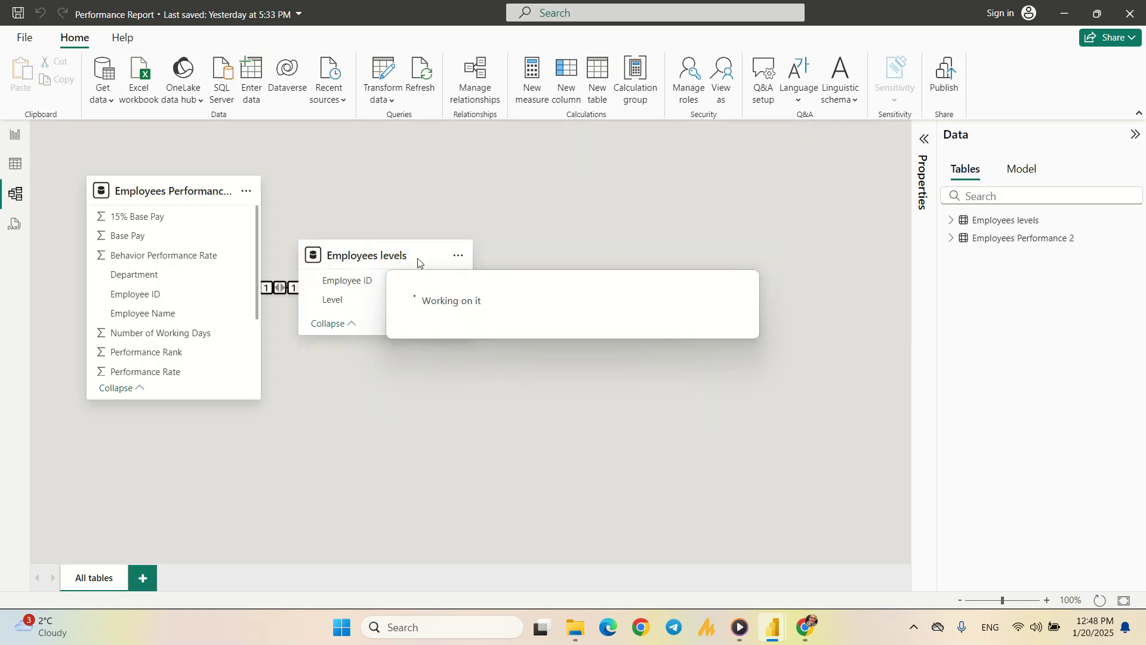
Move the Employees levels table away from Employees Performance 2 and set their relationship to One to many (1:*) with Single cross-filter direction
{"action": "left_click_drag", "start_coordinate": [406, 256], "coordinate": [577, 191]}
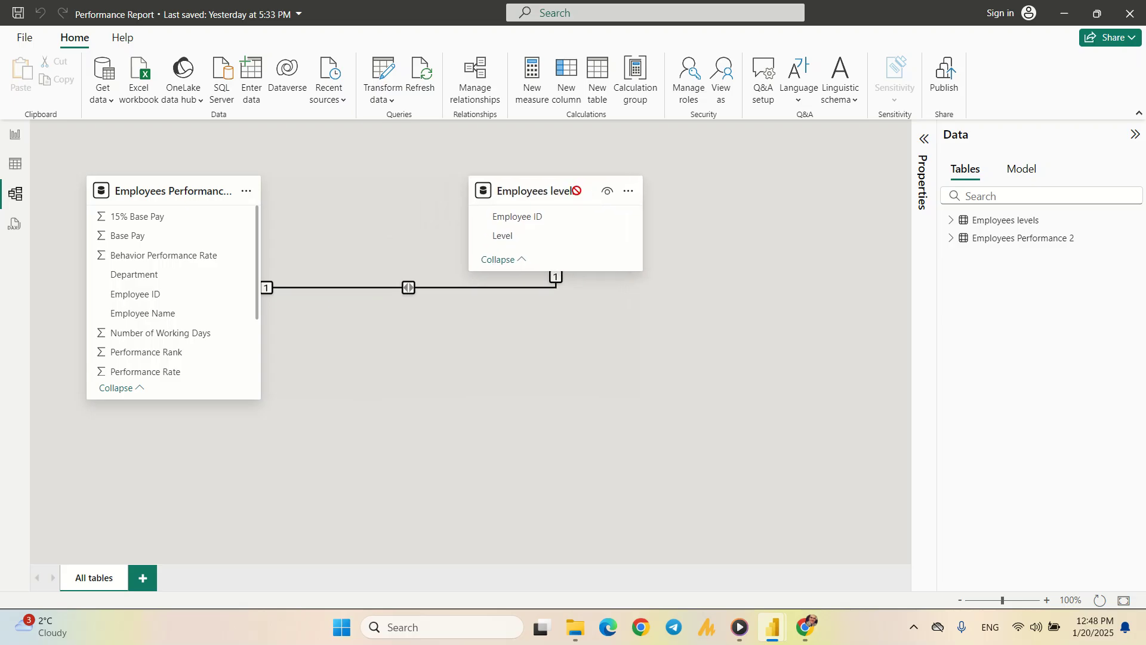
{"action": "double_click", "coordinate": [431, 286]}
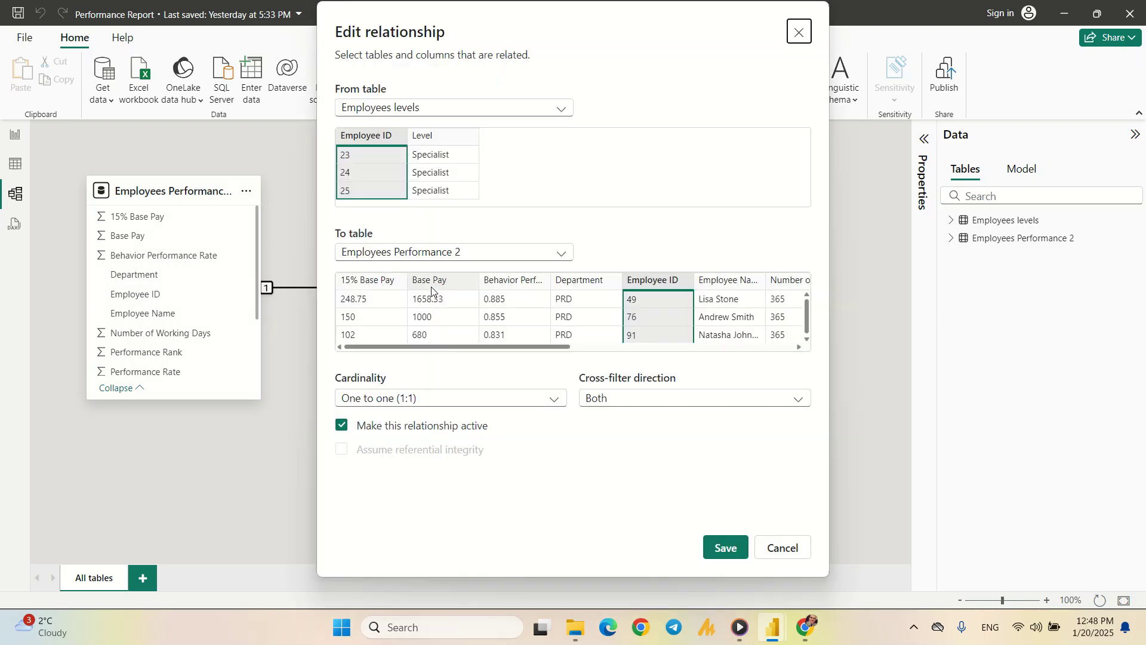
{"action": "left_click", "coordinate": [550, 401]}
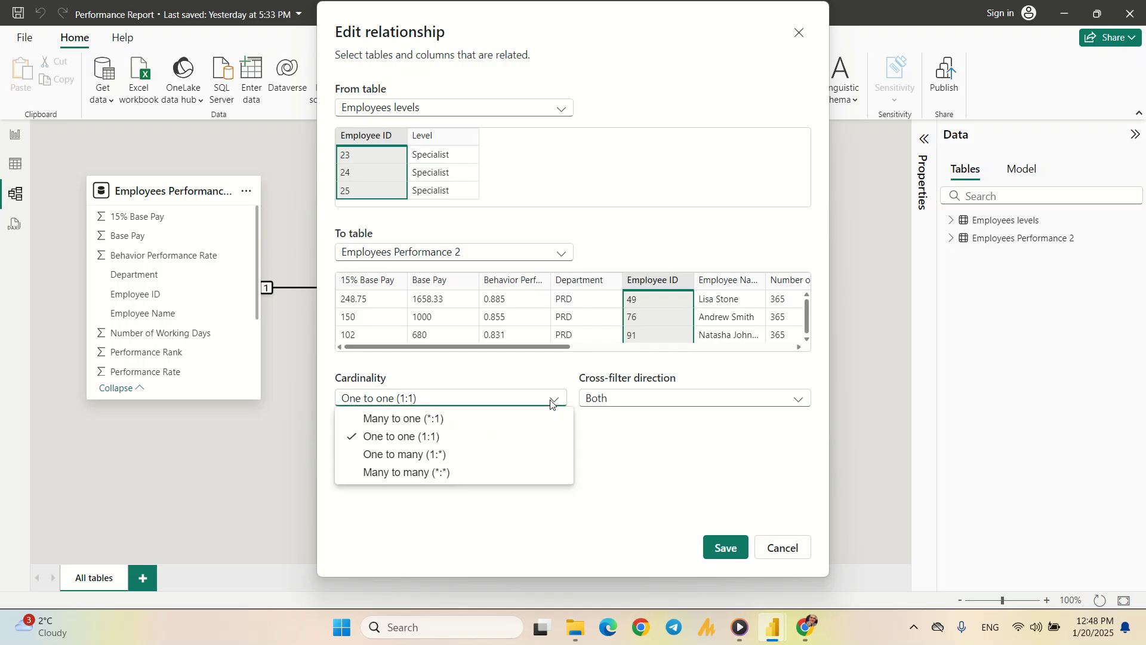
{"action": "left_click", "coordinate": [436, 455]}
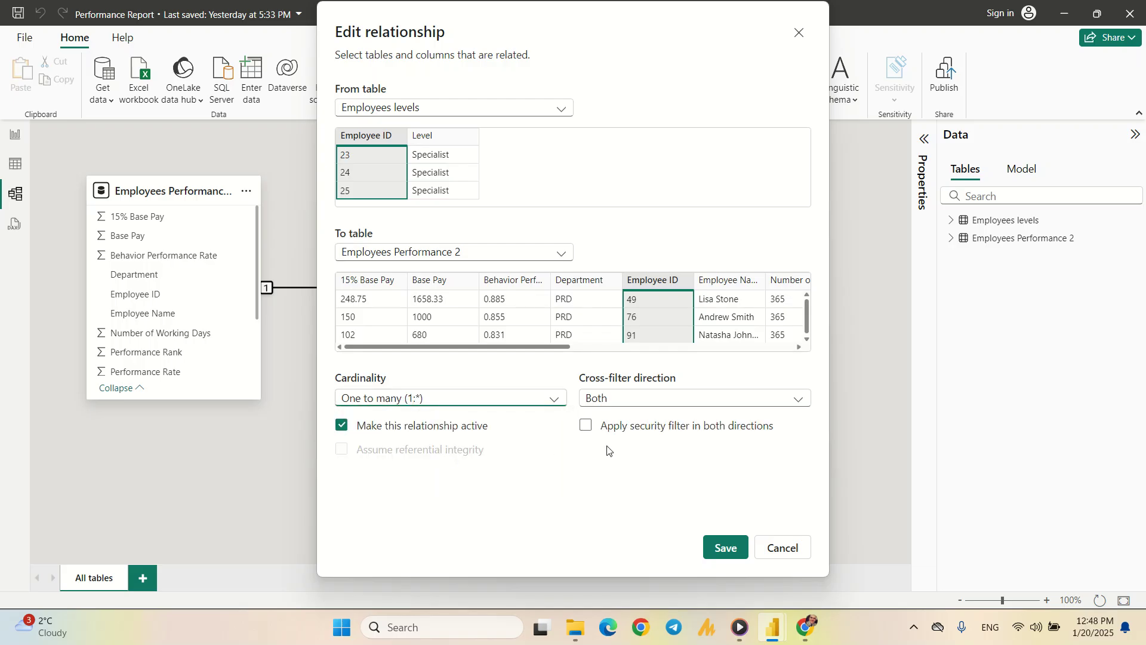
{"action": "left_click", "coordinate": [643, 403]}
{"action": "left_click", "coordinate": [647, 424]}
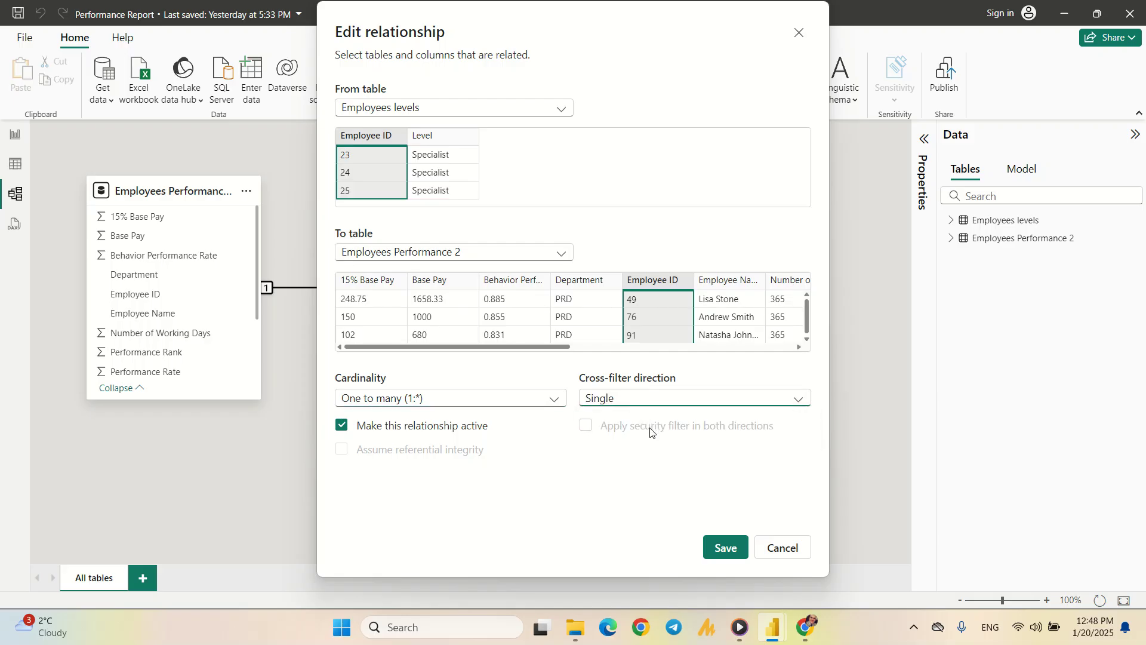
{"action": "left_click", "coordinate": [719, 549]}
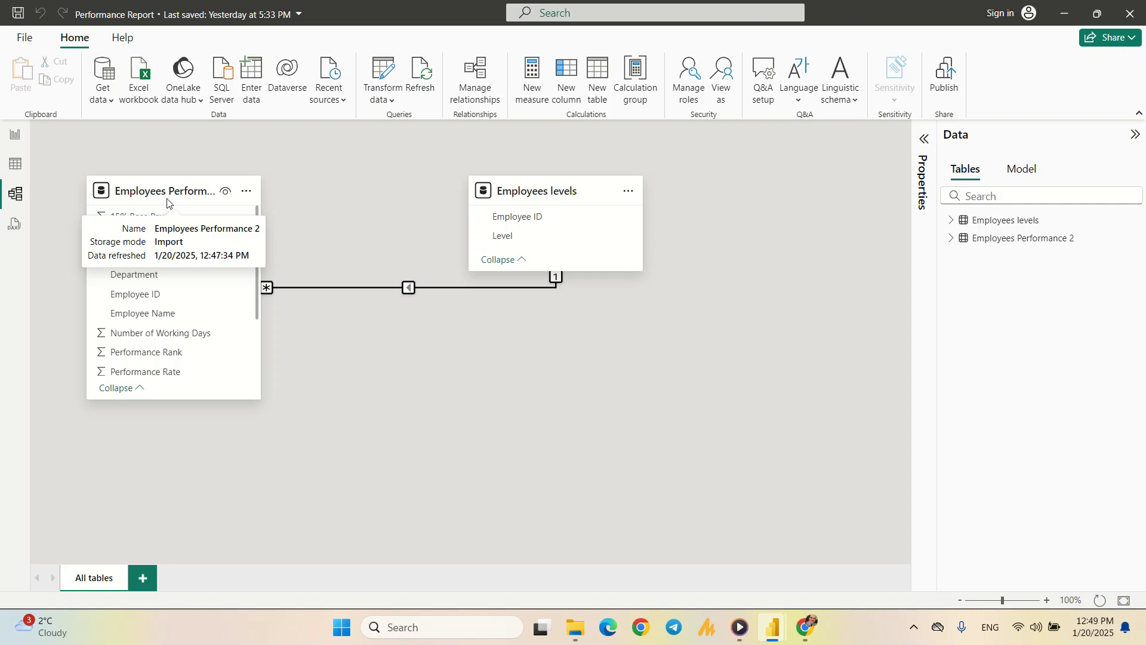
{"action": "left_click", "coordinate": [410, 289]}
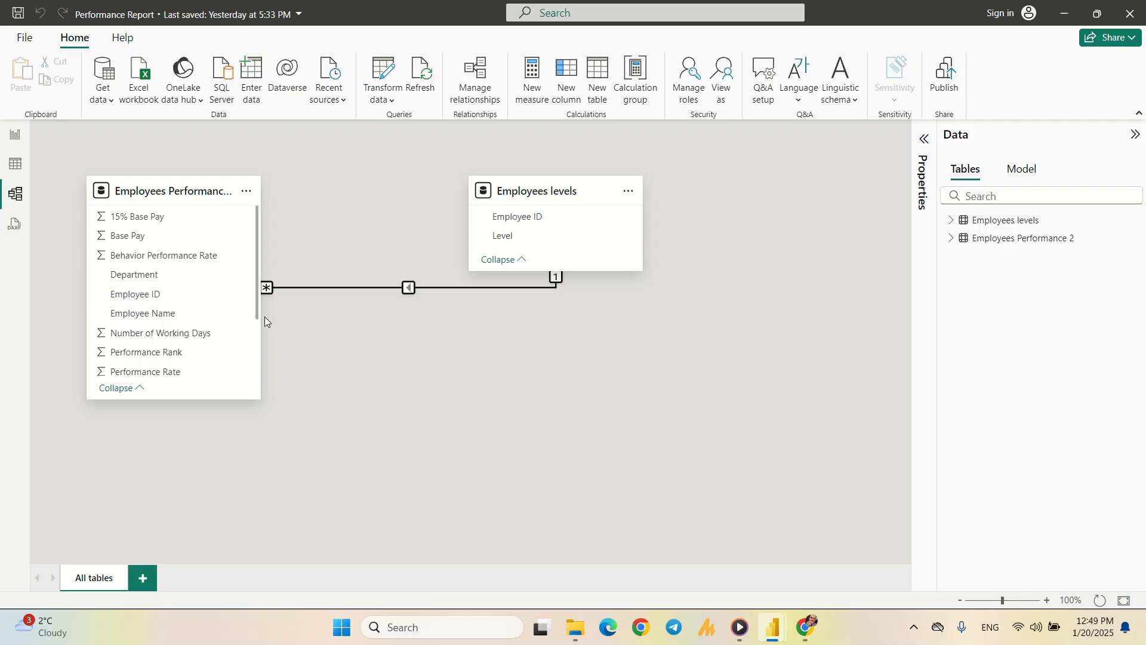
Import the Gender CSV file, check its preview rows, and load it directly into the model
{"action": "left_click", "coordinate": [109, 103]}
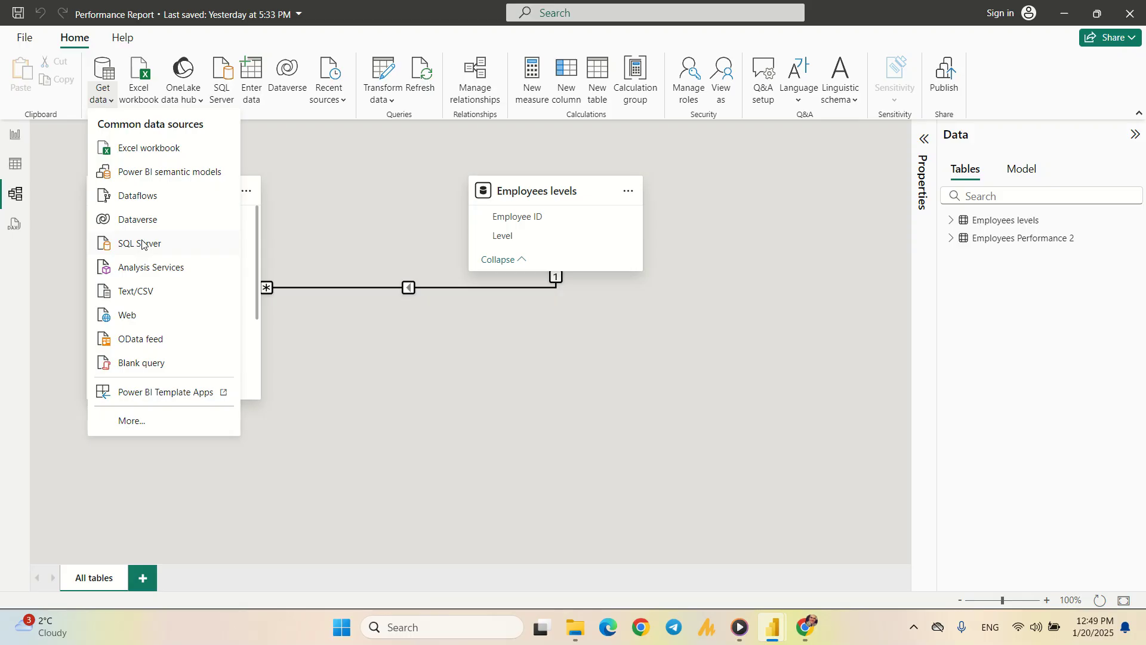
{"action": "left_click", "coordinate": [145, 291]}
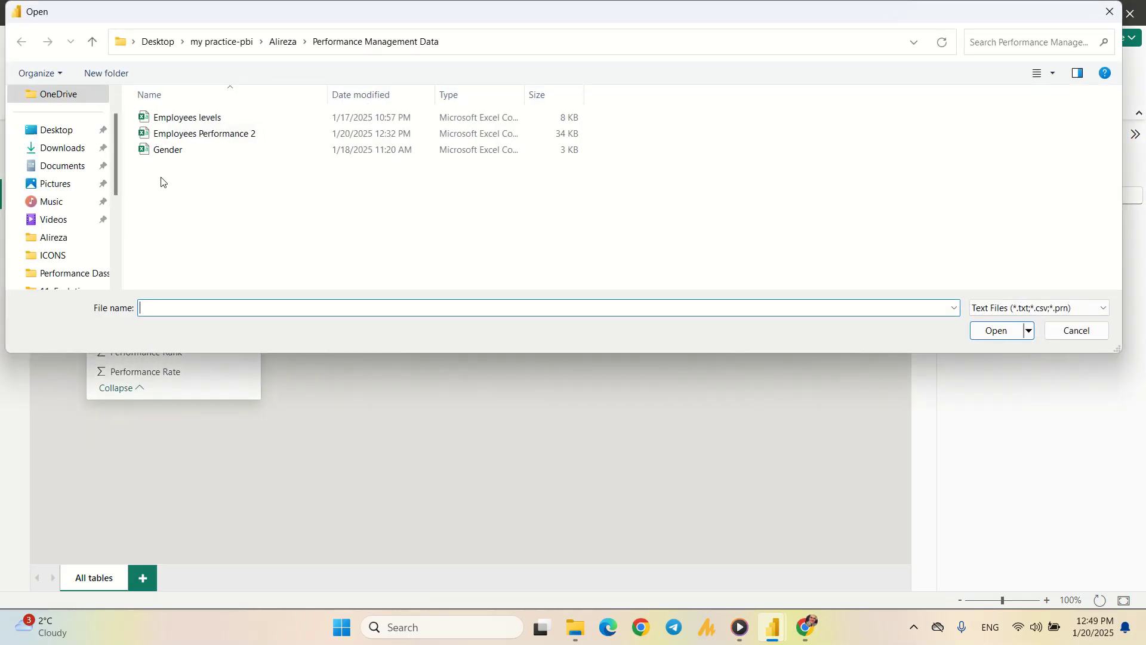
{"action": "left_click", "coordinate": [173, 153]}
{"action": "double_click", "coordinate": [173, 153]}
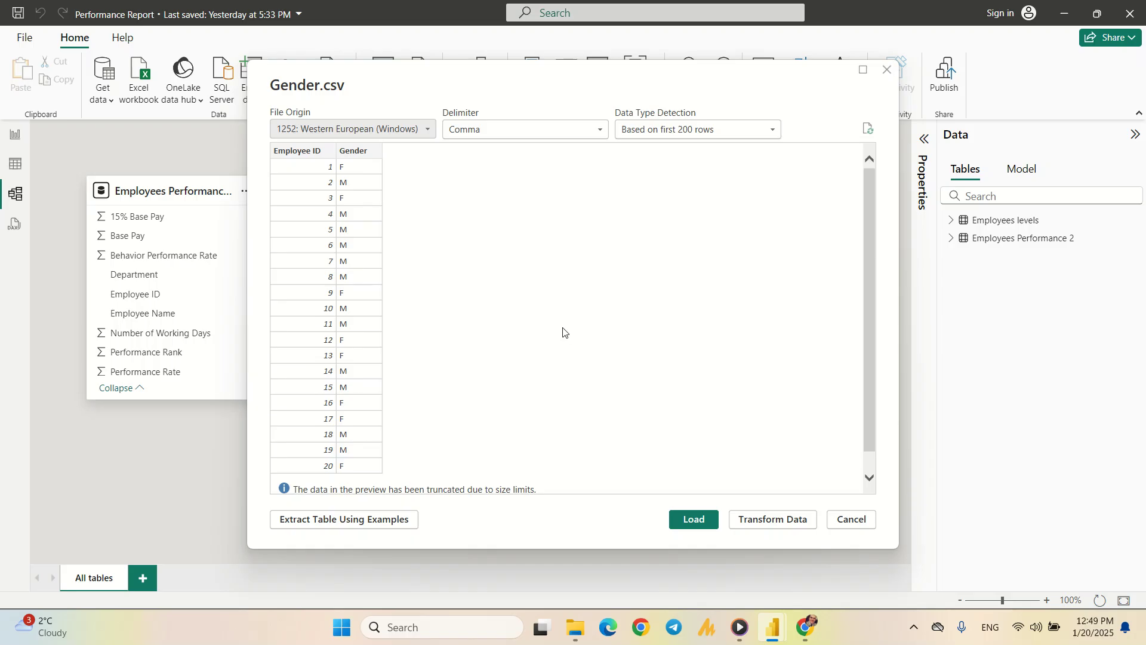
{"action": "scroll", "coordinate": [312, 323], "scroll_direction": "down", "scroll_amount": 1}
{"action": "scroll", "coordinate": [312, 322], "scroll_direction": "up", "scroll_amount": 1}
{"action": "left_click", "coordinate": [694, 519]}
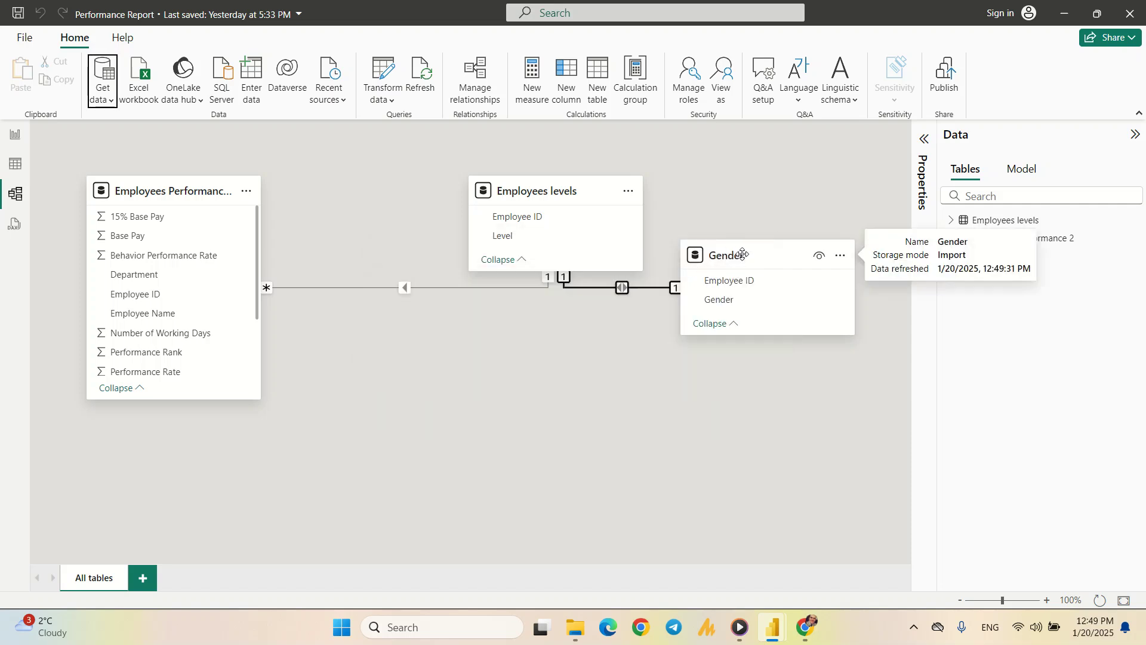
Move the Gender table below Employees levels and change the To table of its relationship to Employees Performance 2
{"action": "left_click_drag", "start_coordinate": [756, 263], "coordinate": [744, 379]}
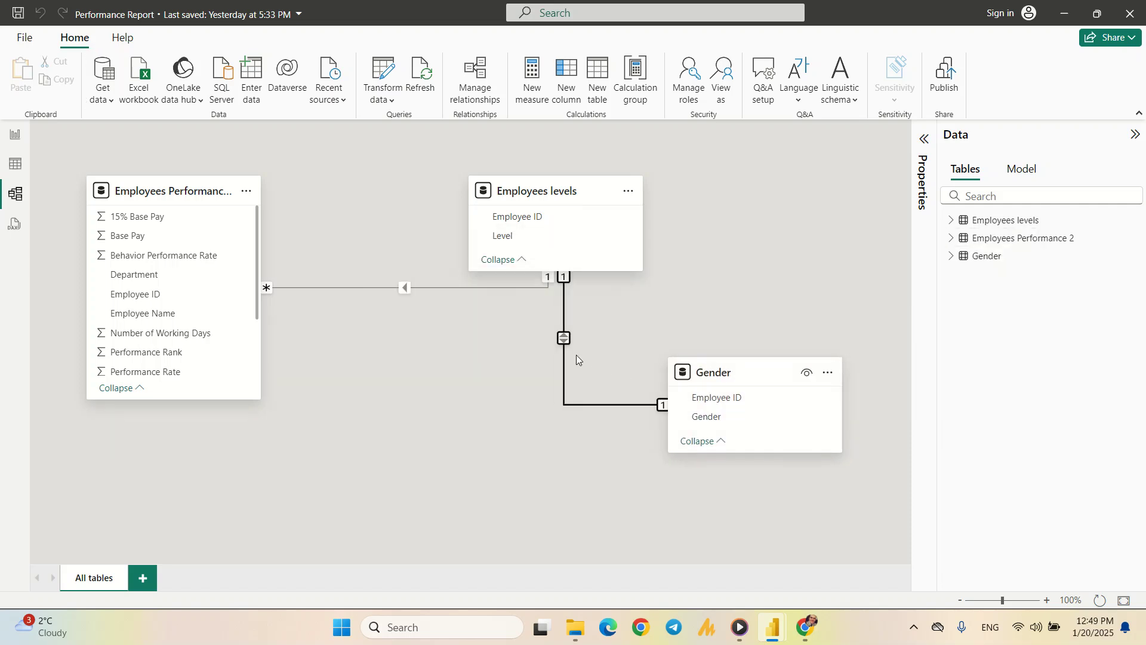
{"action": "double_click", "coordinate": [563, 317]}
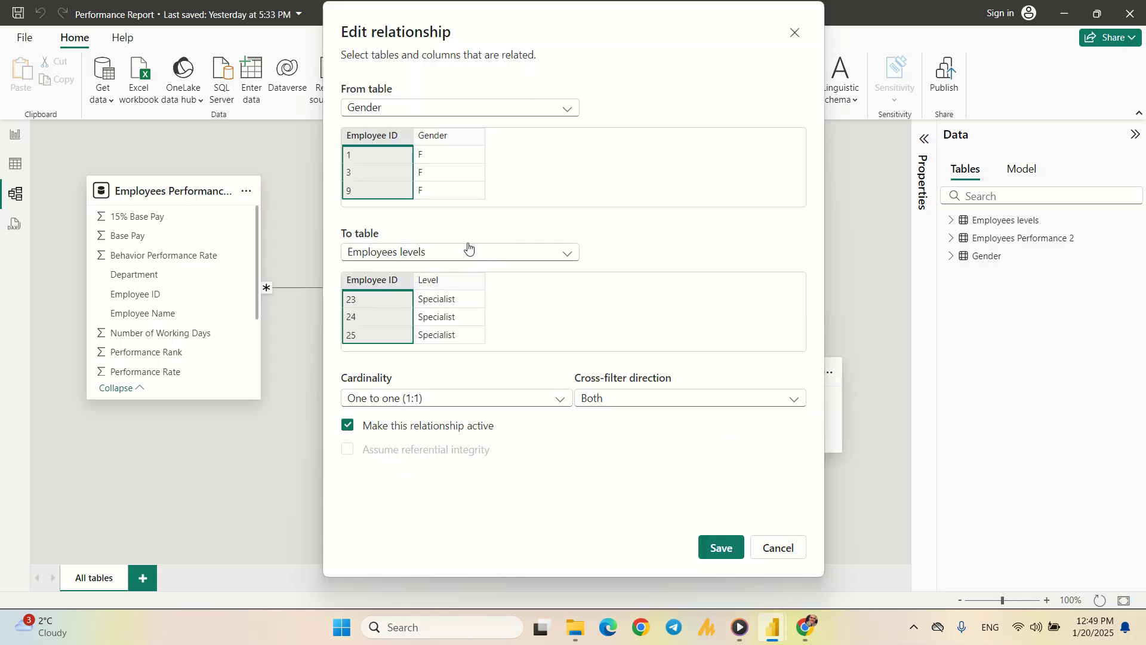
{"action": "left_click", "coordinate": [567, 109]}
{"action": "left_click", "coordinate": [567, 109]}
{"action": "left_click", "coordinate": [567, 253]}
{"action": "left_click", "coordinate": [479, 292]}
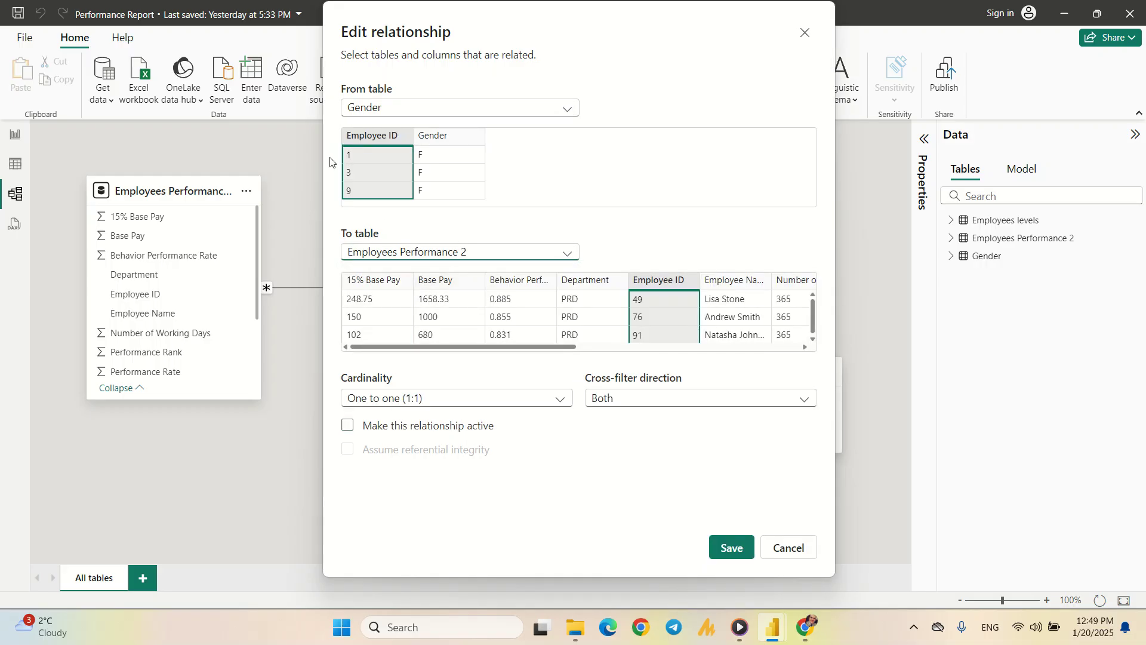
Set the Gender relationship to One to many (1:*) cardinality with Single cross-filter direction and save it
{"action": "left_click", "coordinate": [561, 400]}
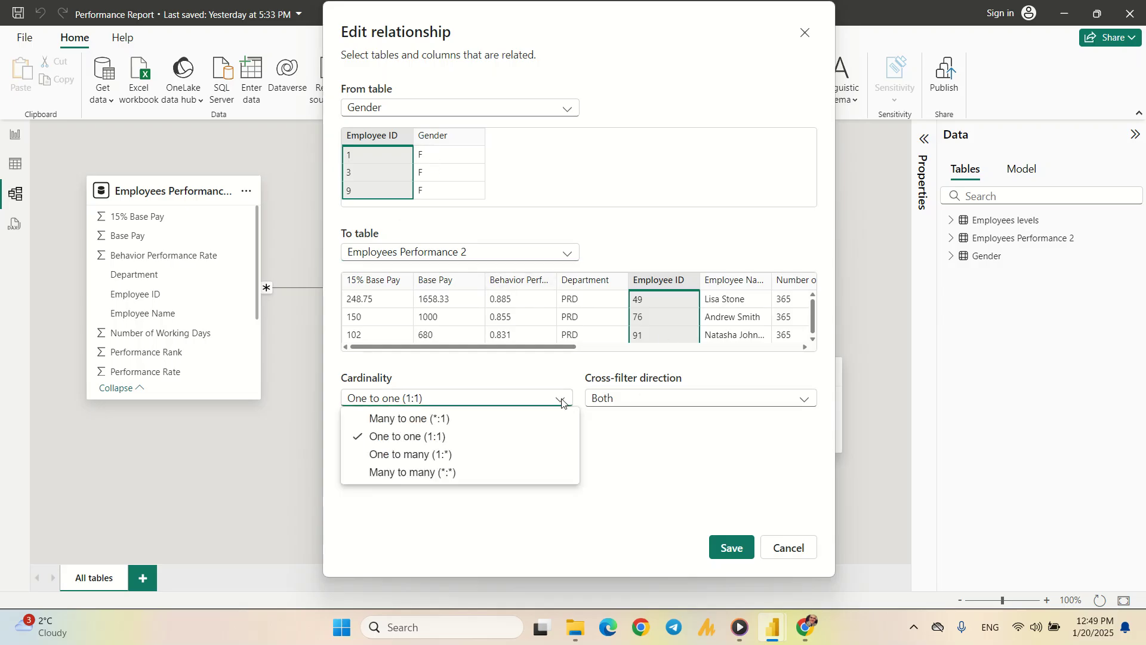
{"action": "left_click", "coordinate": [476, 454]}
{"action": "left_click", "coordinate": [622, 396]}
{"action": "left_click", "coordinate": [615, 418]}
{"action": "left_click", "coordinate": [727, 552]}
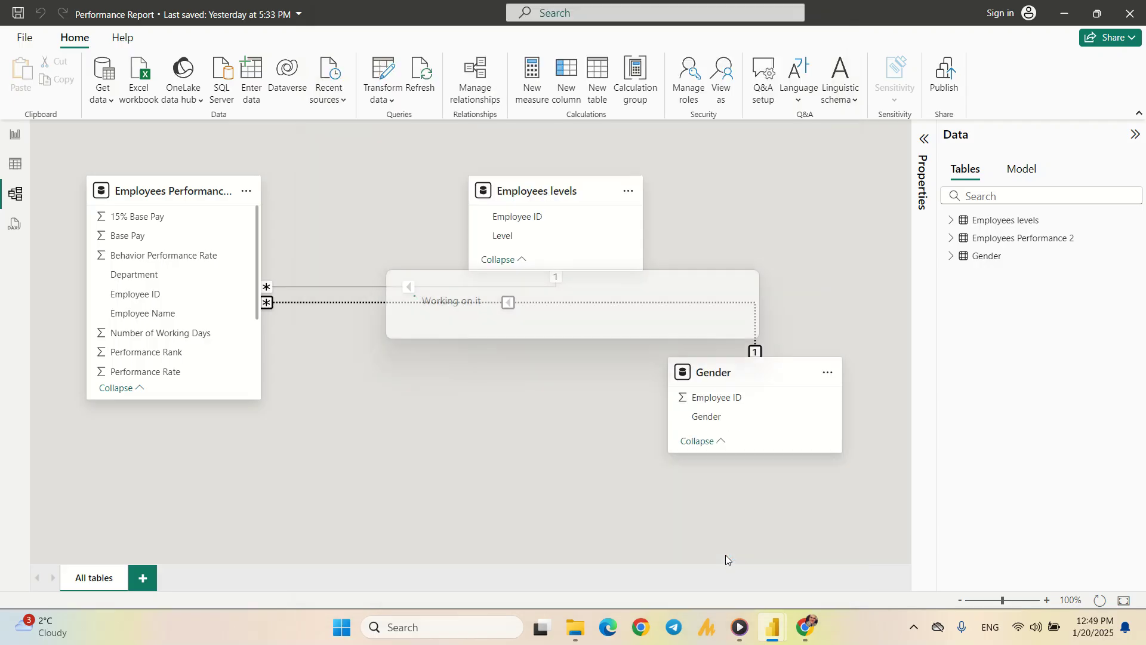
Inspect the Gender relationship line and place the Gender table directly beneath Employees levels in the diagram
{"action": "left_click", "coordinate": [439, 358]}
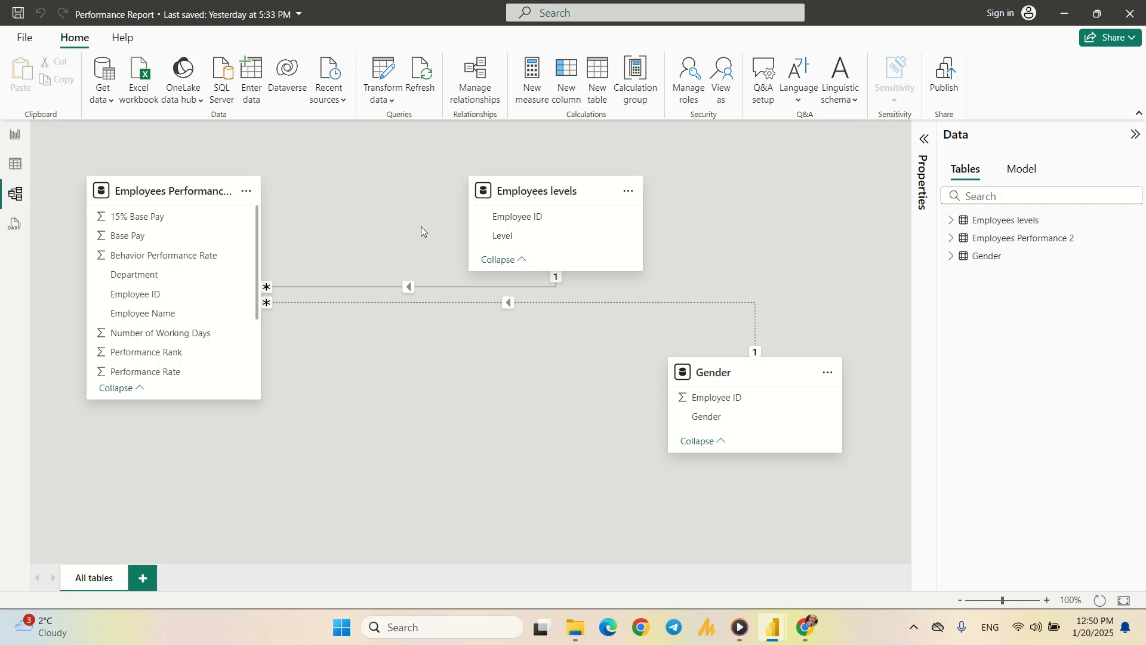
{"action": "left_click", "coordinate": [550, 301]}
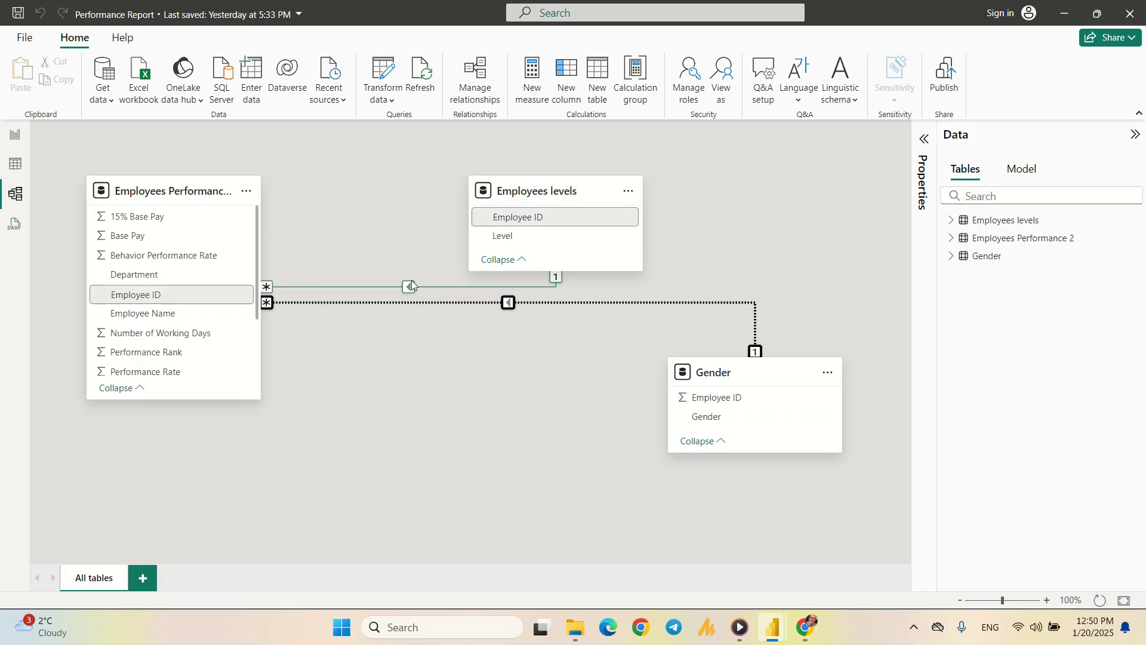
{"action": "left_click", "coordinate": [394, 228]}
{"action": "left_click_drag", "start_coordinate": [746, 376], "coordinate": [534, 439]}
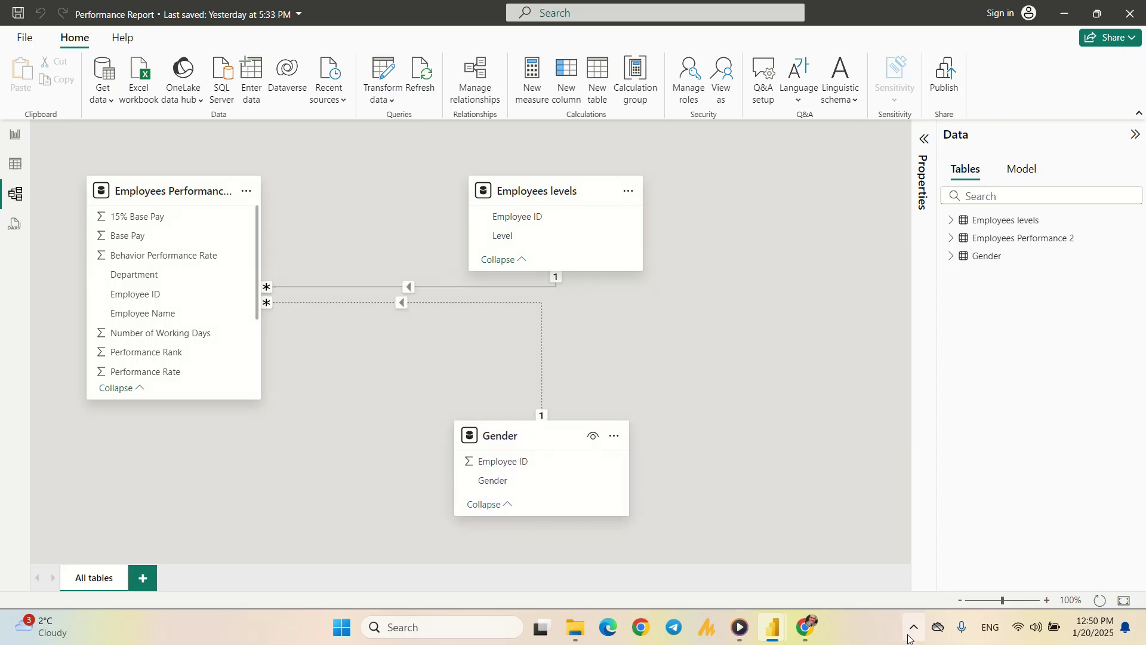
Switch to the Employees Performance Dashboard report and examine its table relationships in Model view
{"action": "mouse_move", "coordinate": [785, 629]}
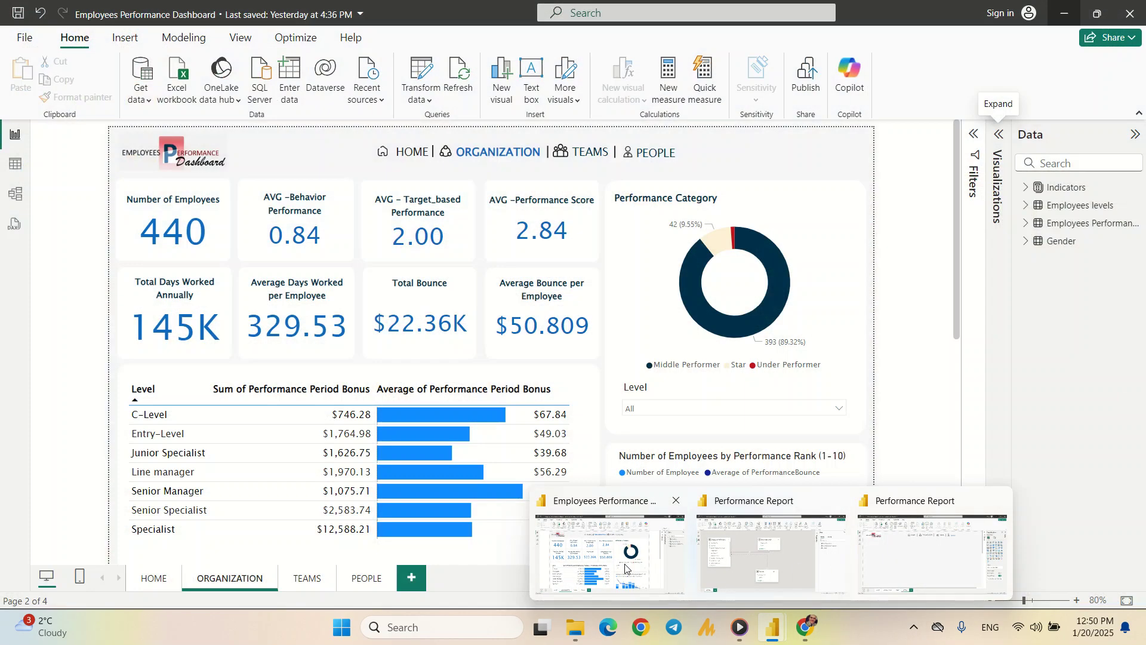
{"action": "left_click", "coordinate": [609, 552]}
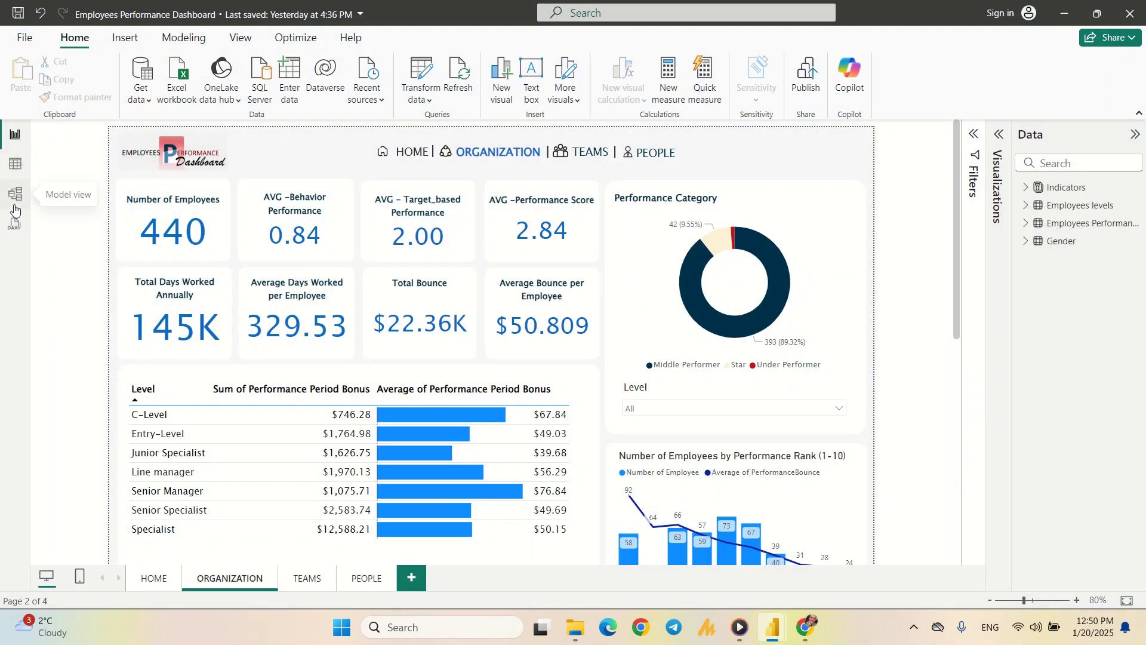
{"action": "left_click", "coordinate": [13, 198]}
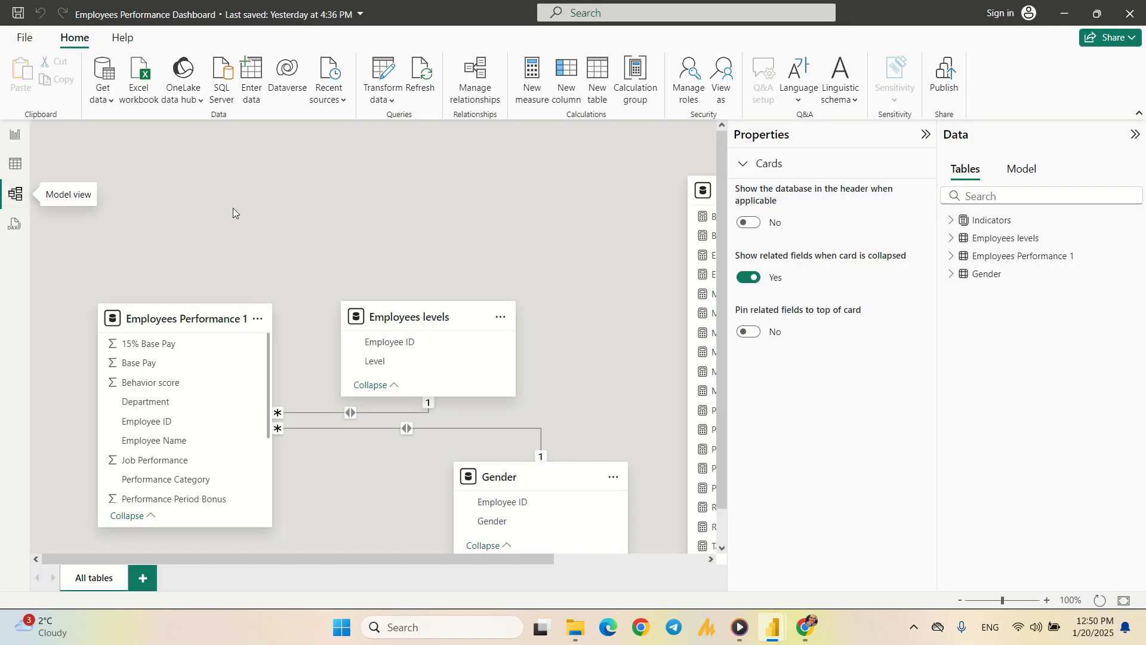
{"action": "scroll", "coordinate": [349, 215], "scroll_direction": "down", "scroll_amount": 1}
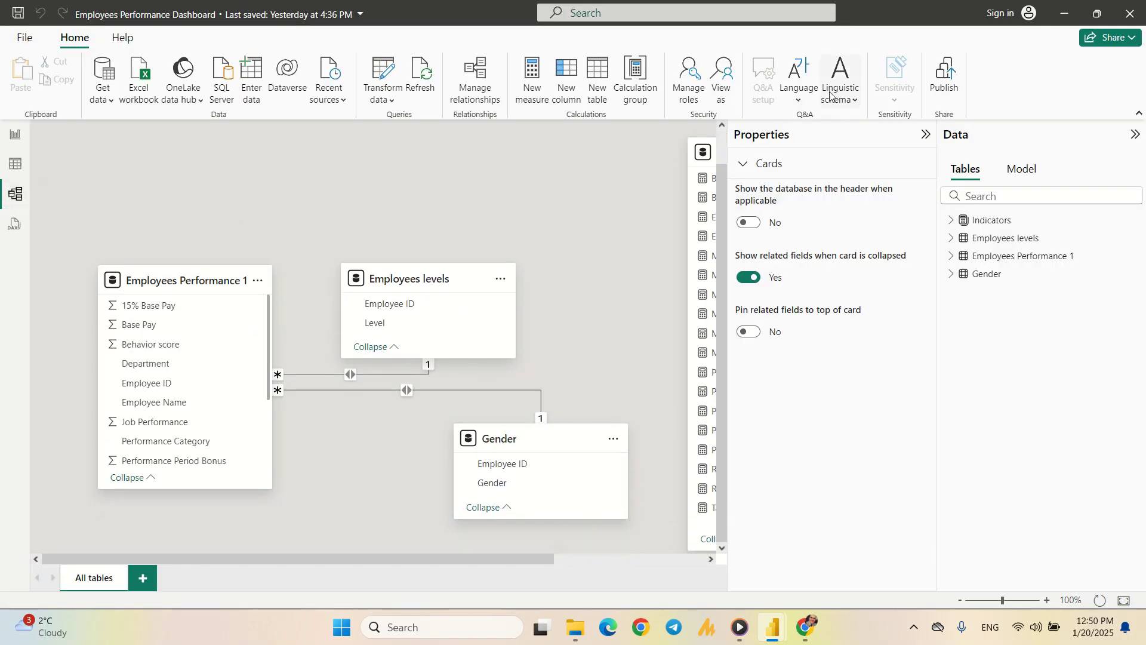
Examine the settings of the relationship between Employees Performance 1 and Gender in the finished dashboard without changing them
{"action": "left_click", "coordinate": [428, 391]}
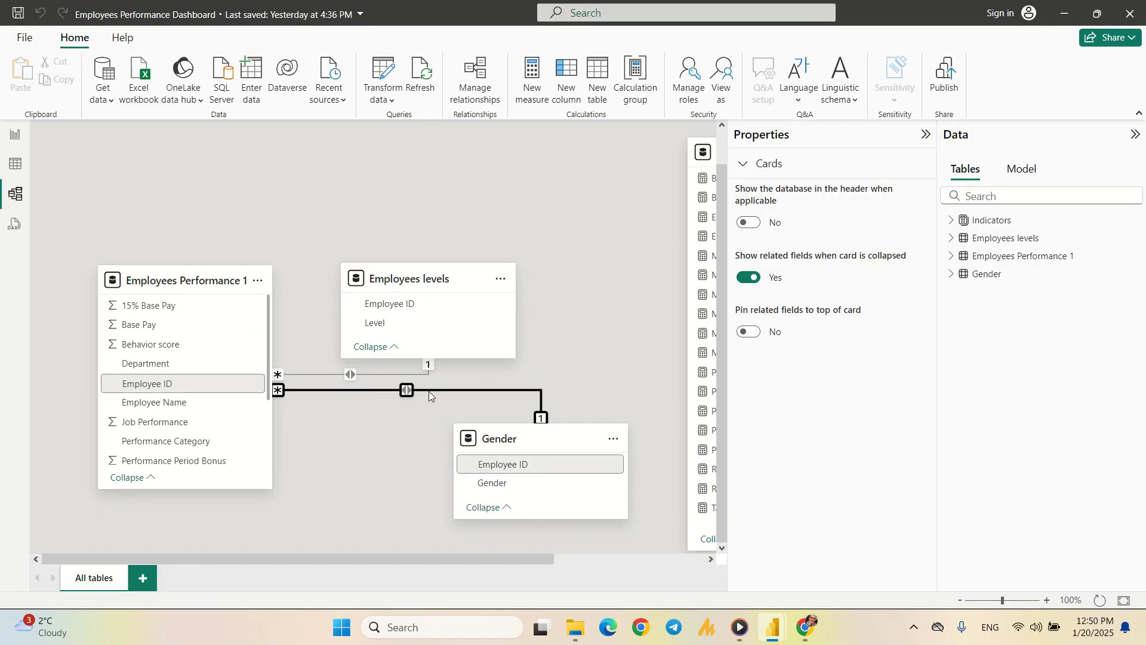
{"action": "double_click", "coordinate": [428, 392]}
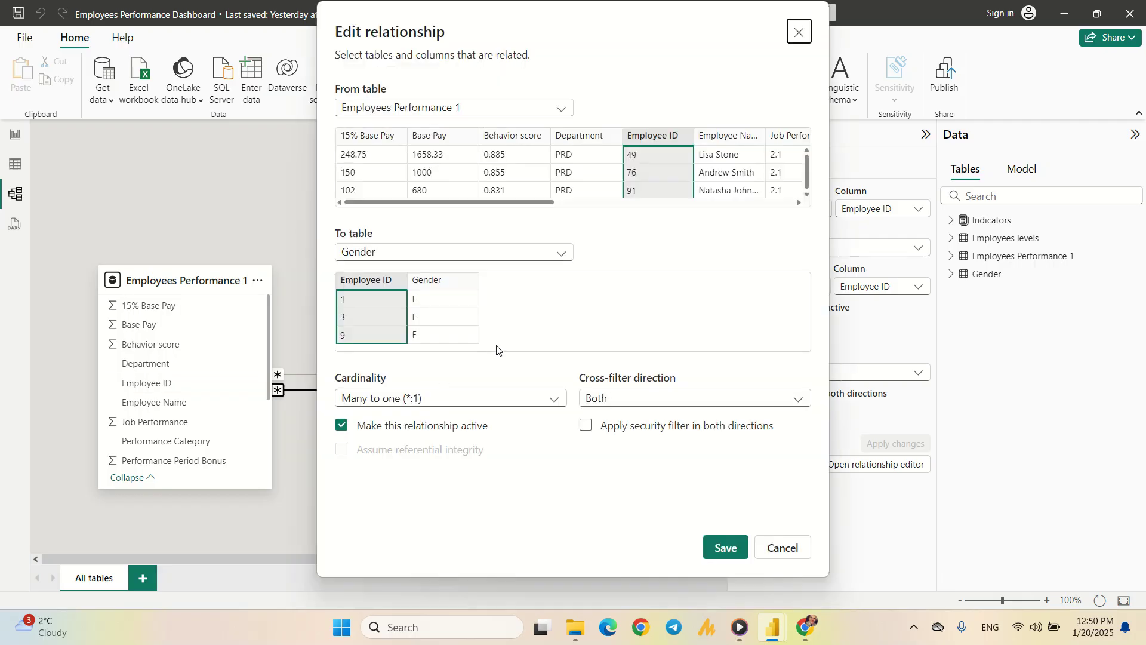
{"action": "left_click", "coordinate": [799, 32]}
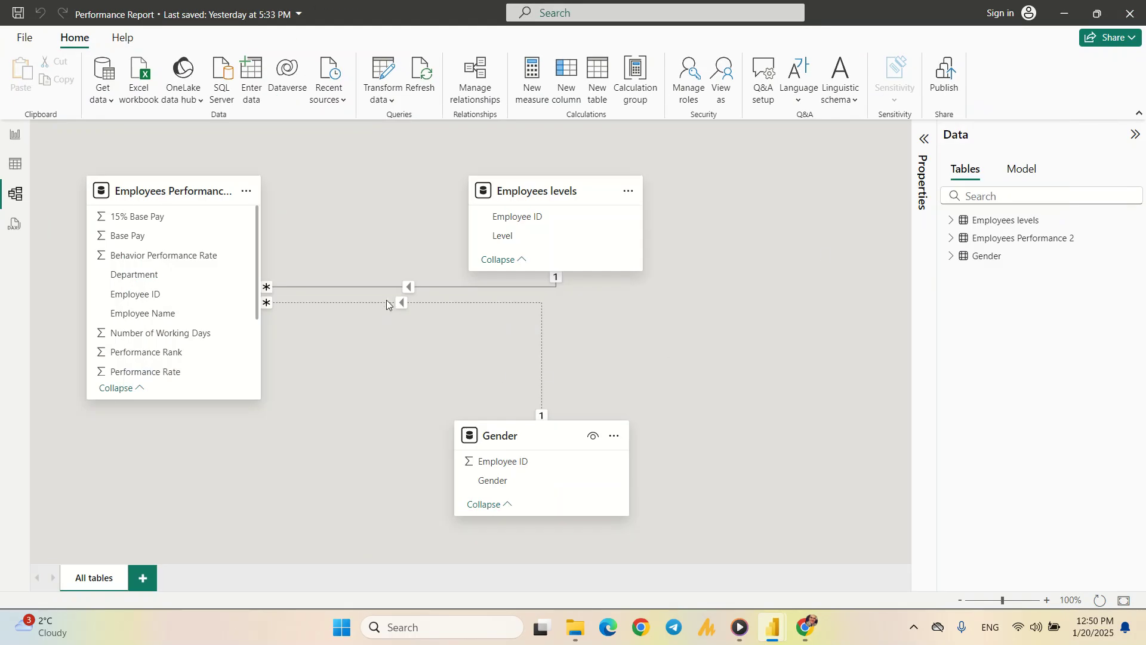
In the Performance Report file, set the Gender relationship's cross-filter direction to Both and save it
{"action": "double_click", "coordinate": [414, 302]}
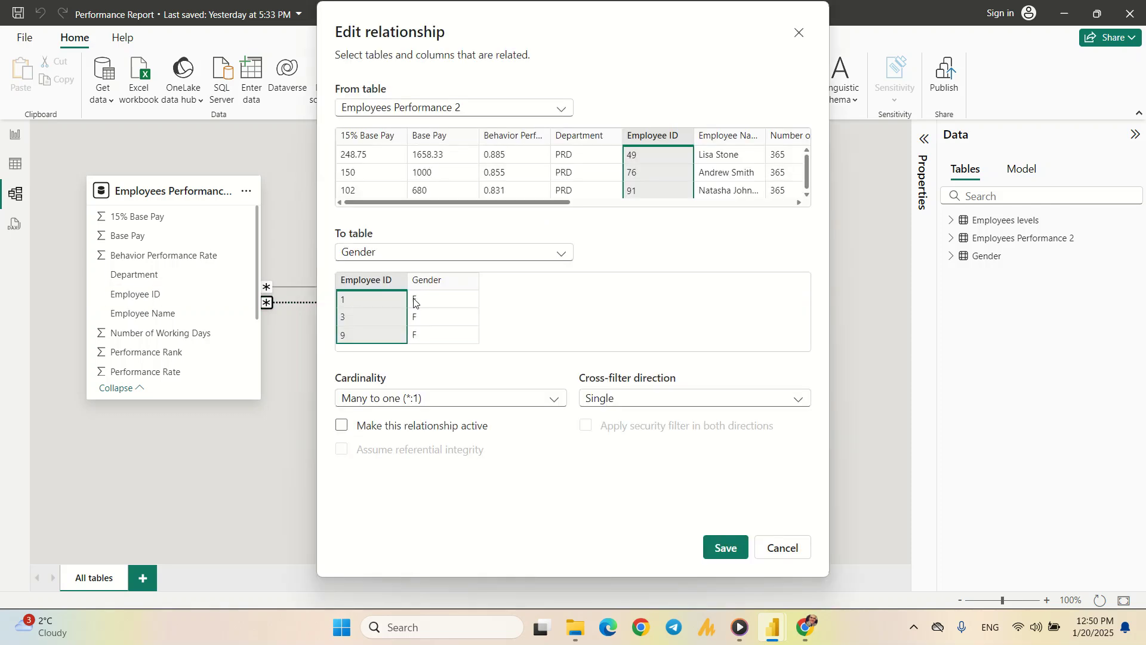
{"action": "left_click", "coordinate": [752, 400]}
{"action": "left_click", "coordinate": [737, 433]}
{"action": "left_click", "coordinate": [726, 546]}
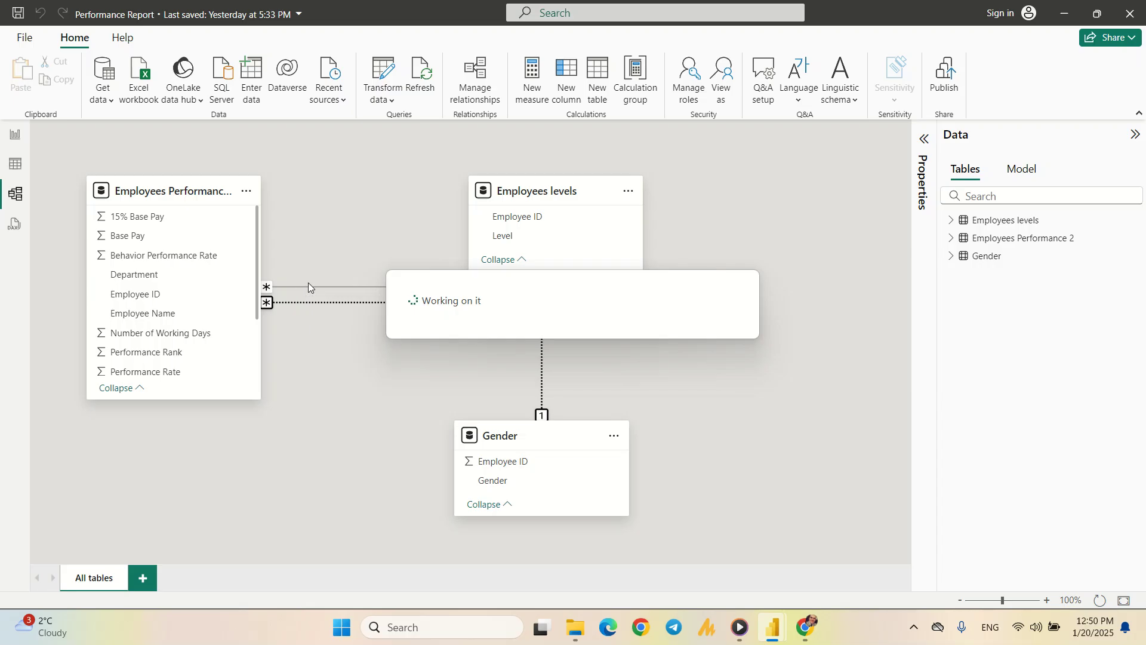
Set the cross-filter direction of the Employees levels relationship with Employees Performance 2 to Both and save it
{"action": "double_click", "coordinate": [318, 288]}
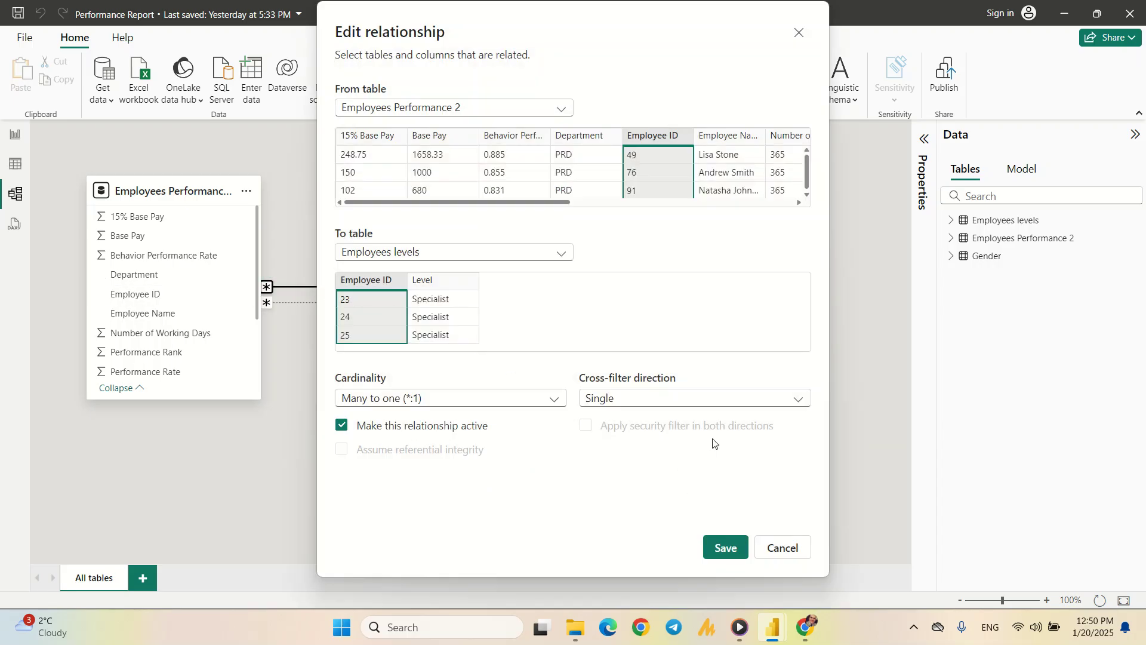
{"action": "left_click", "coordinate": [699, 398]}
{"action": "left_click", "coordinate": [676, 436]}
{"action": "left_click", "coordinate": [712, 548]}
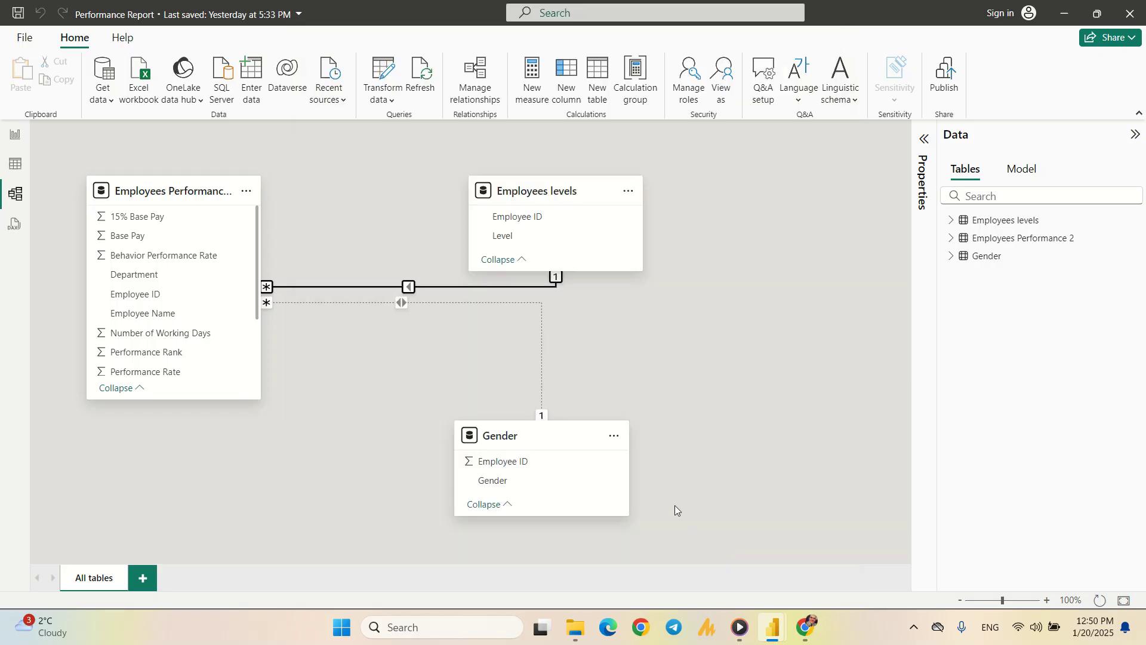
Review the data in the Gender, Employees levels and Employees Performance 2 tables, and return to the report's HOME page
{"action": "left_click", "coordinate": [8, 172]}
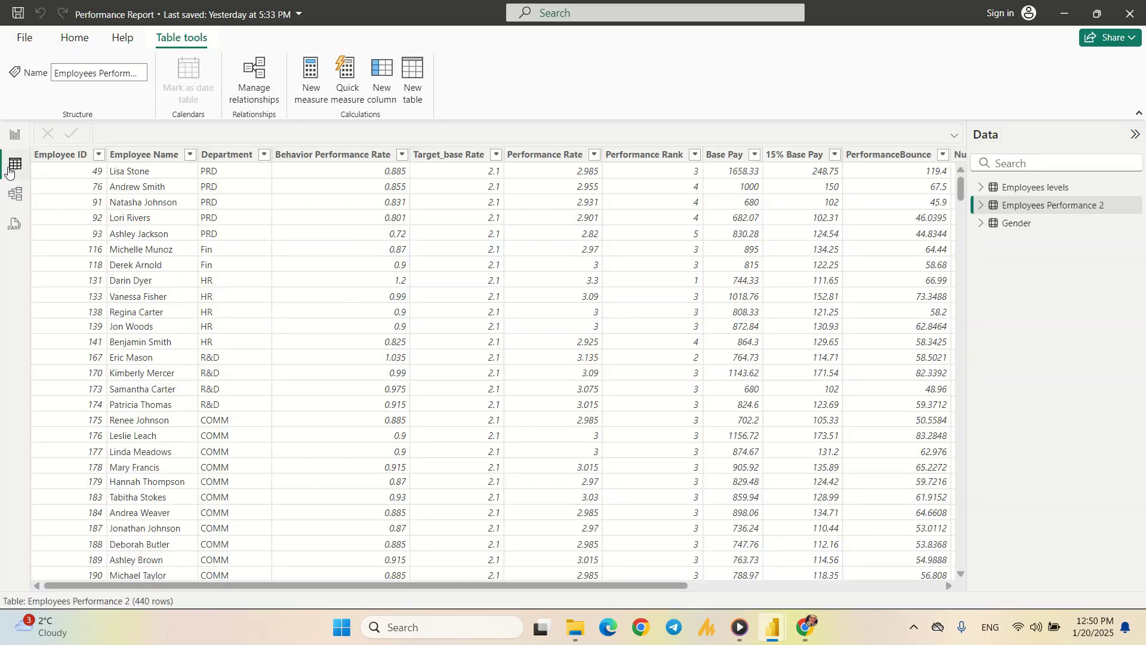
{"action": "left_click", "coordinate": [1018, 223]}
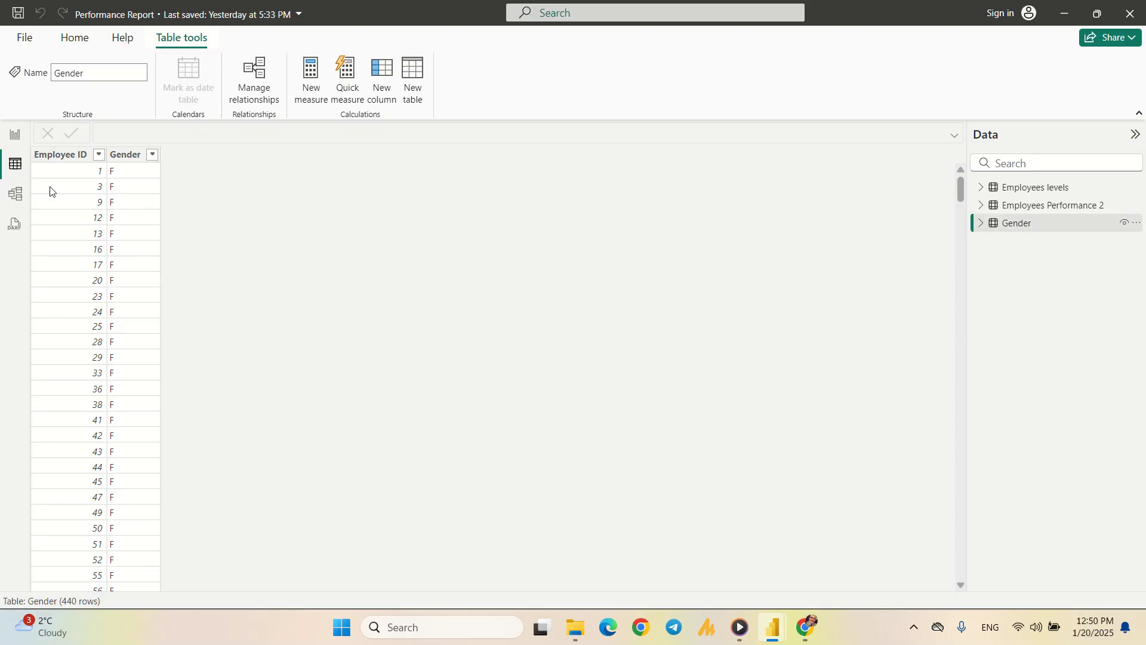
{"action": "left_click", "coordinate": [1053, 193]}
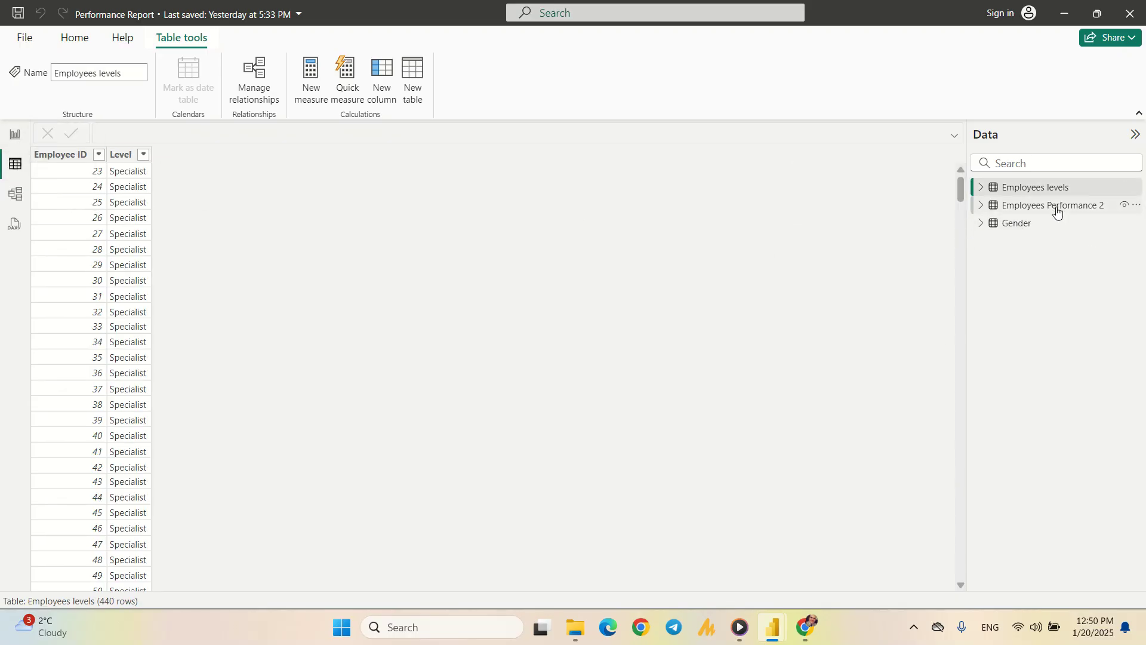
{"action": "left_click", "coordinate": [1054, 206]}
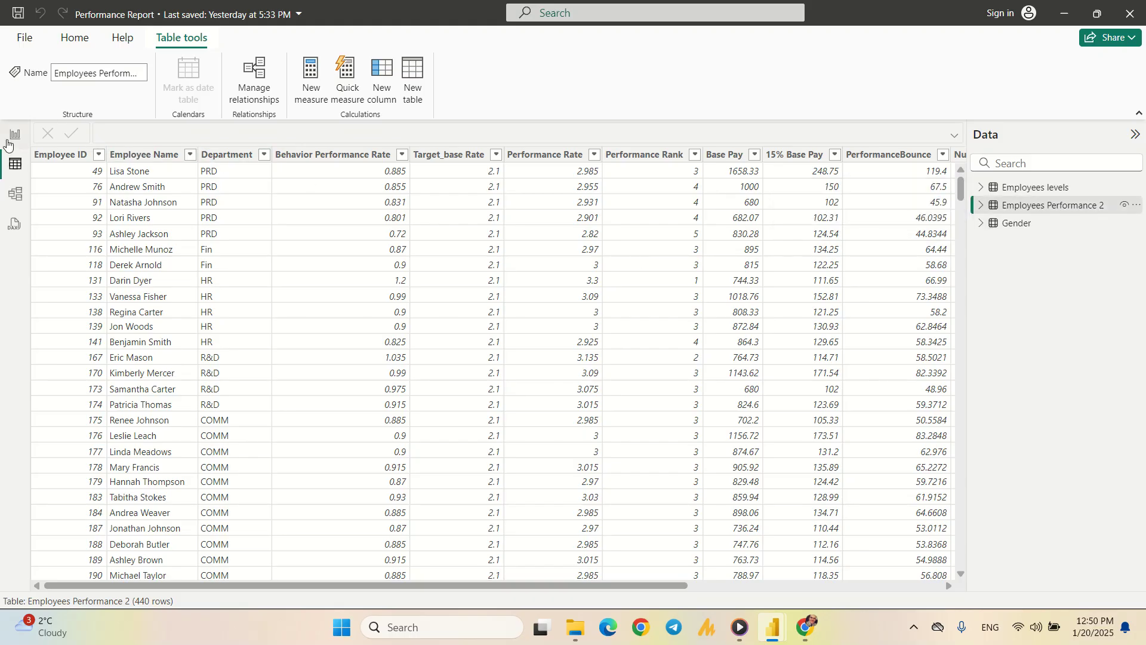
{"action": "left_click", "coordinate": [14, 136]}
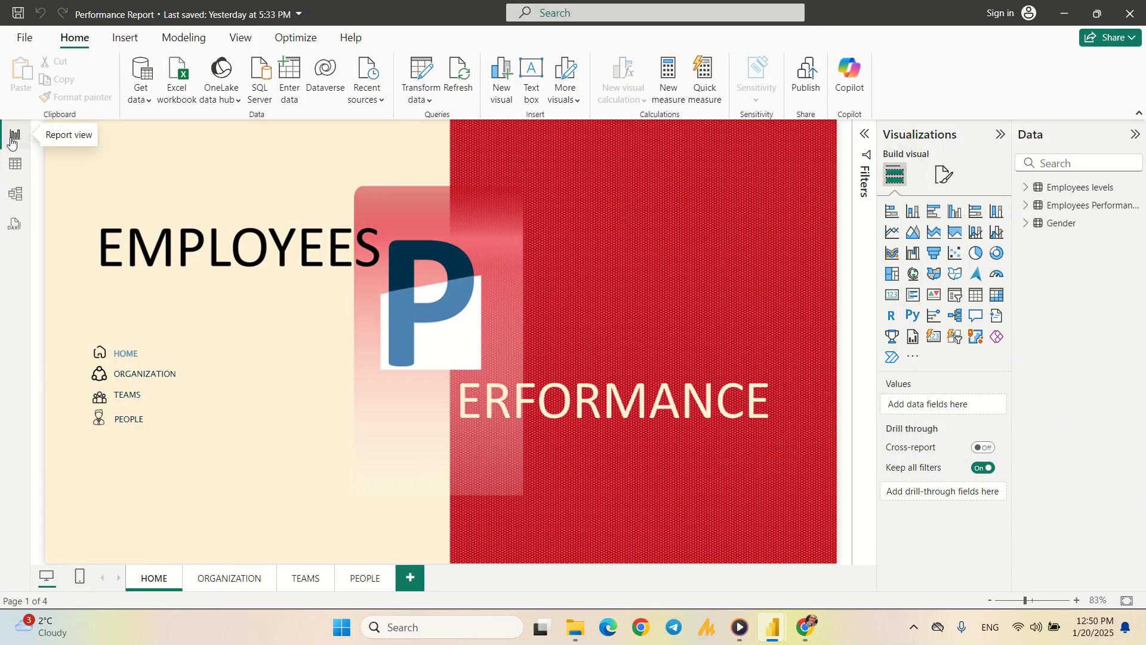